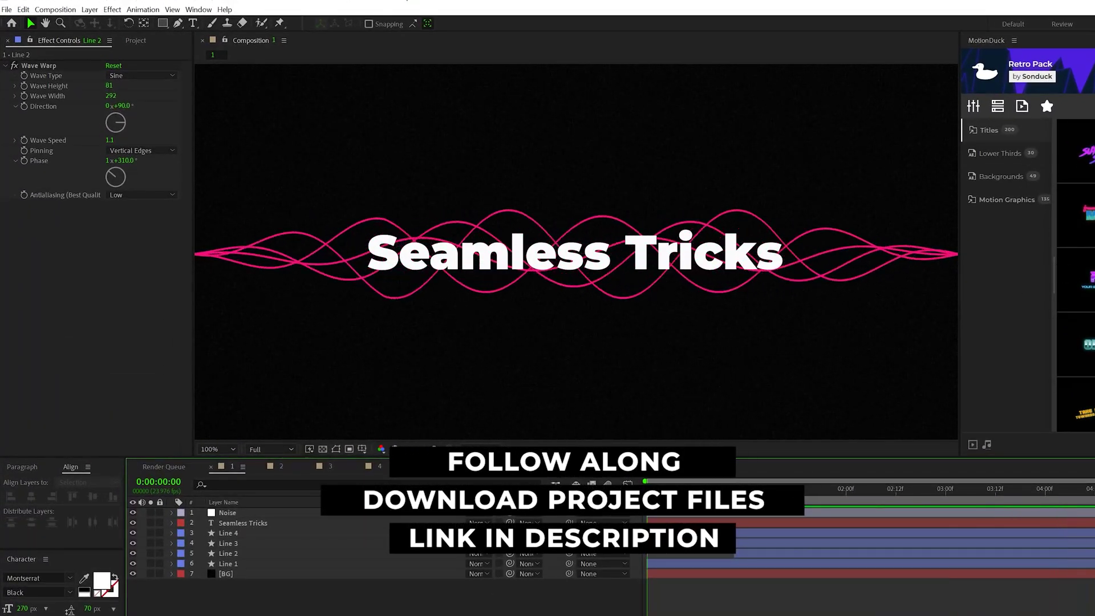
- Play back the finished wavy-line title composition as a preview
key(space)
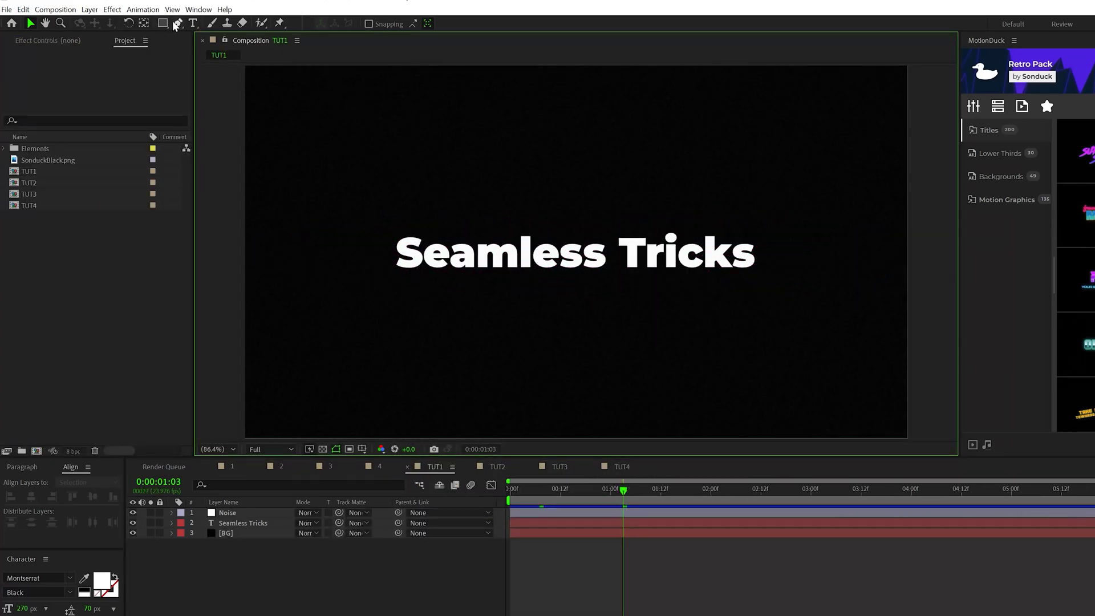
- Set up the Pen tool with a solid-colour stroke 5 px wide
click(177, 24)
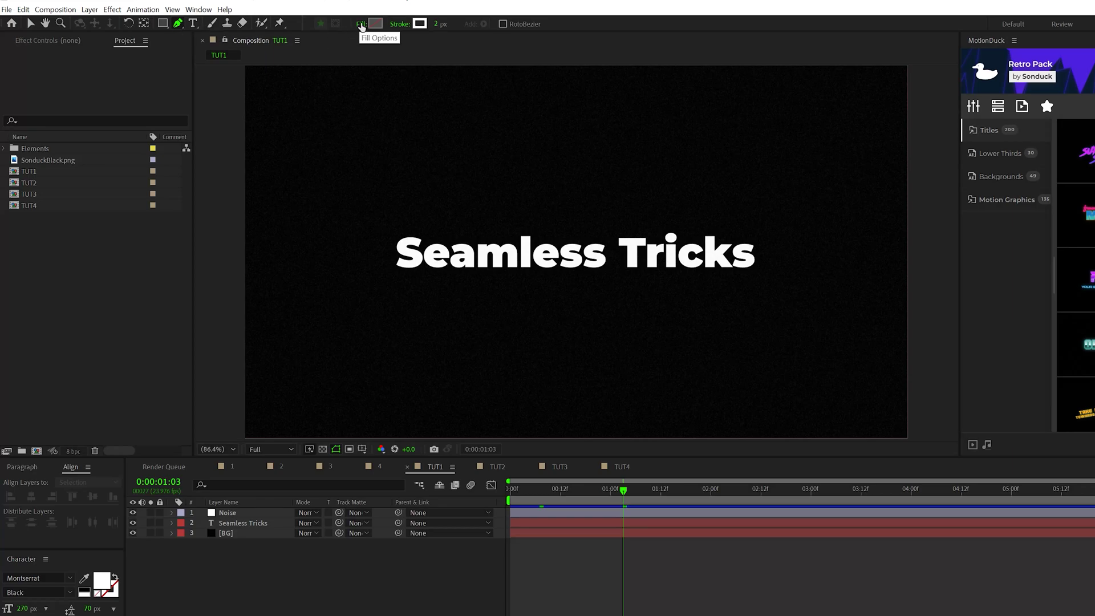
click(401, 25)
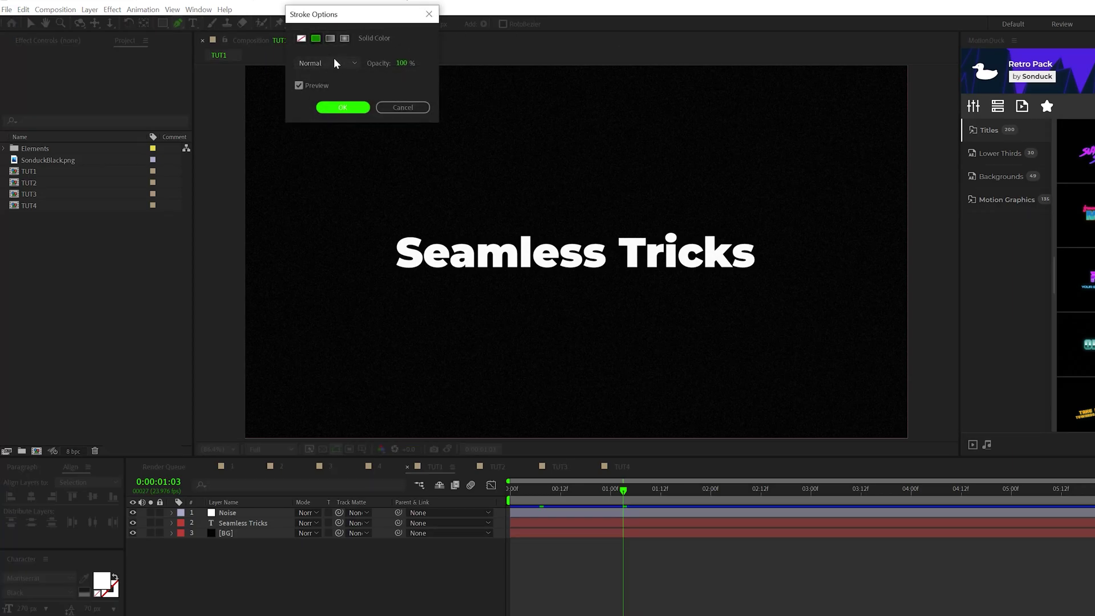
click(343, 107)
click(449, 24)
text(5)
key(Return)
- Draw a horizontal line from past the left frame edge across the whole composition
key(comma)
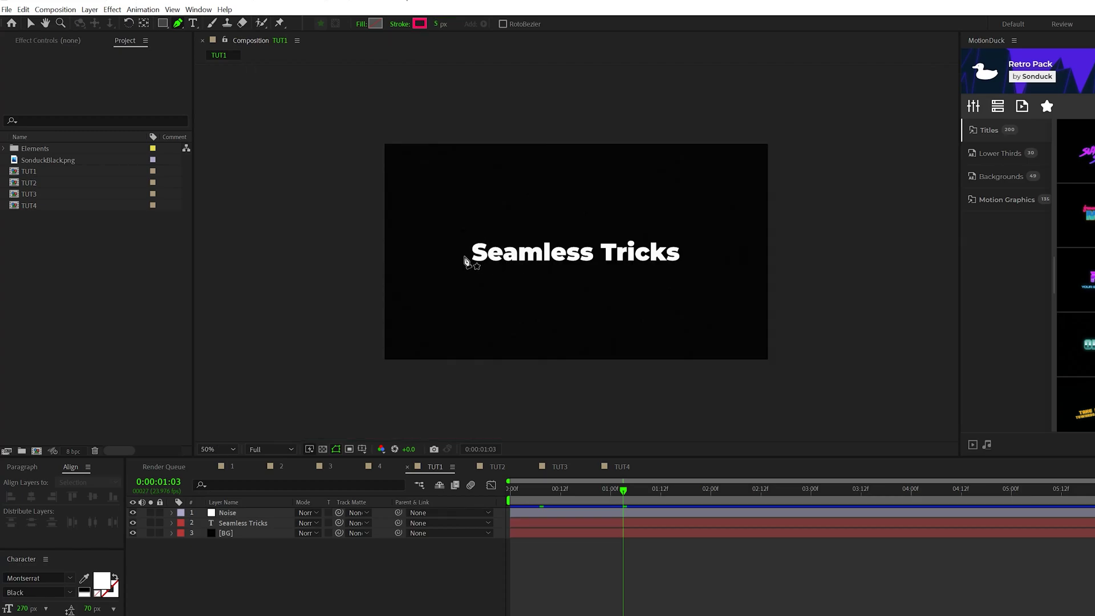
click(355, 250)
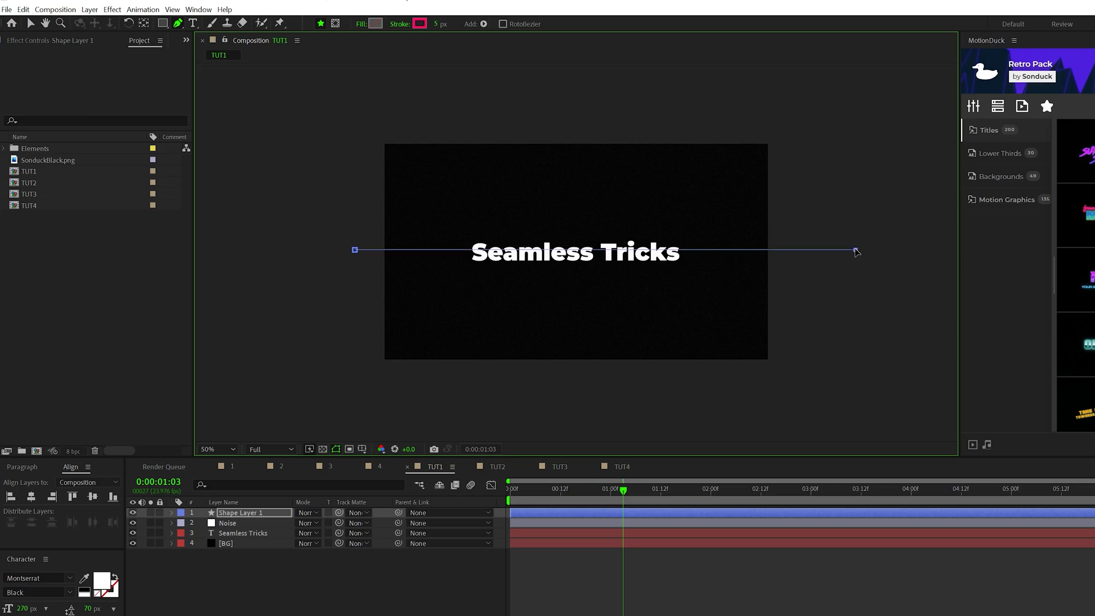
click(437, 596)
- Add Trim Paths to Shape Layer 1's line
click(235, 513)
key(shift+slash)
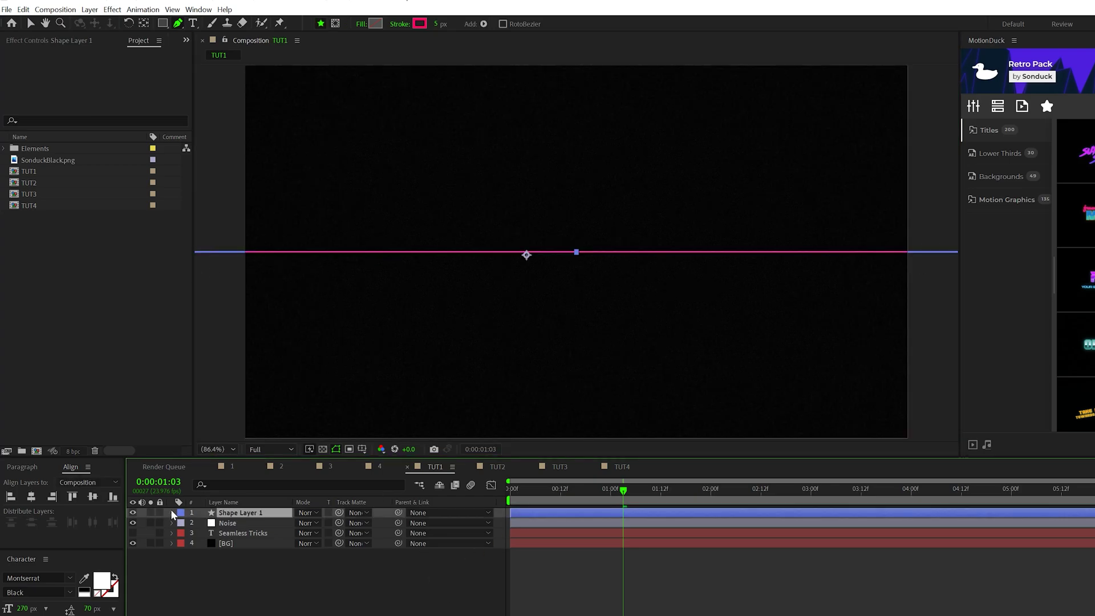
click(170, 512)
click(385, 523)
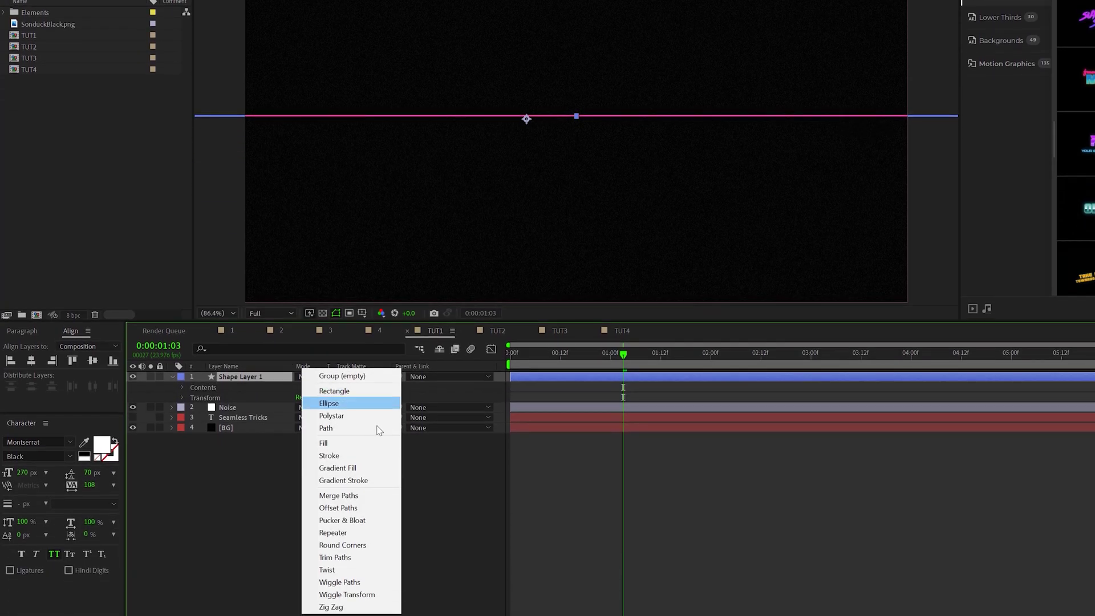
click(334, 558)
- Keyframe Trim Paths End from 0% at frame 0 to 100% at frame 23
key(Home)
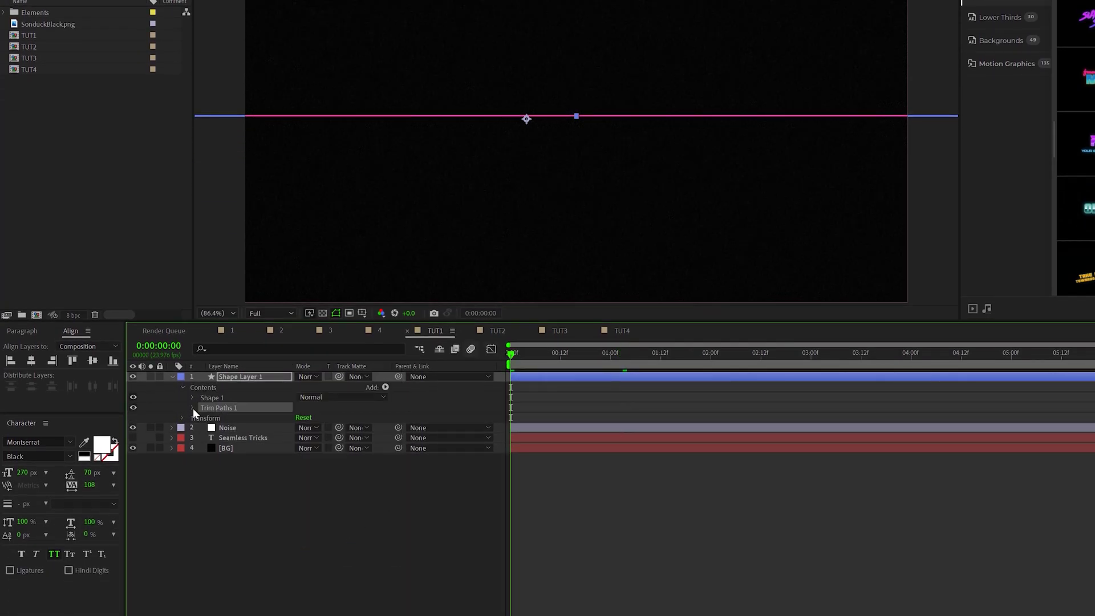
click(193, 408)
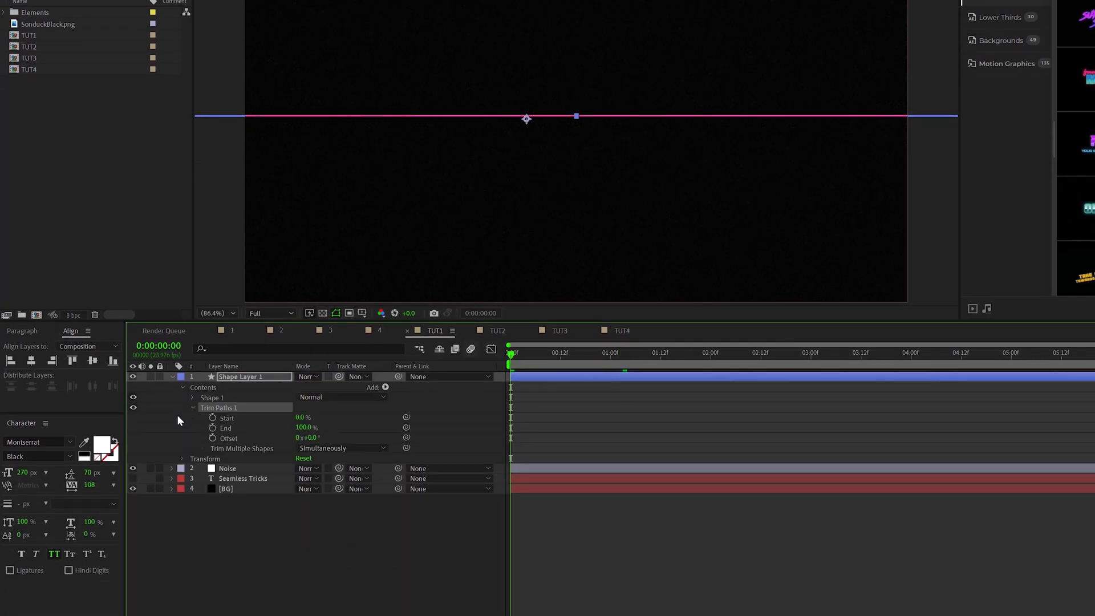
drag(302, 429, 202, 428)
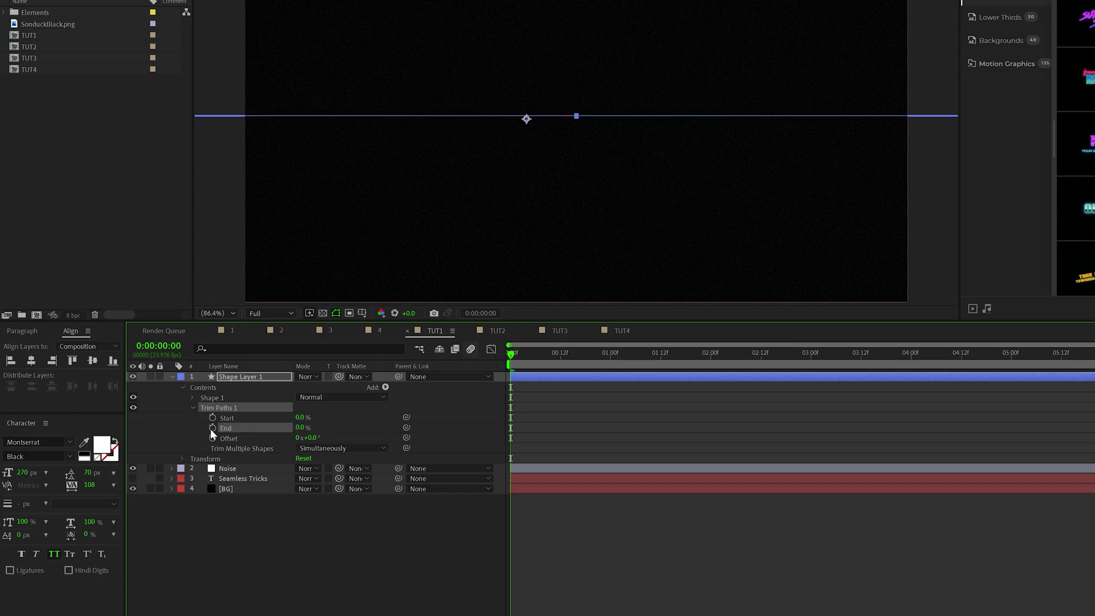
click(607, 360)
drag(299, 428, 477, 429)
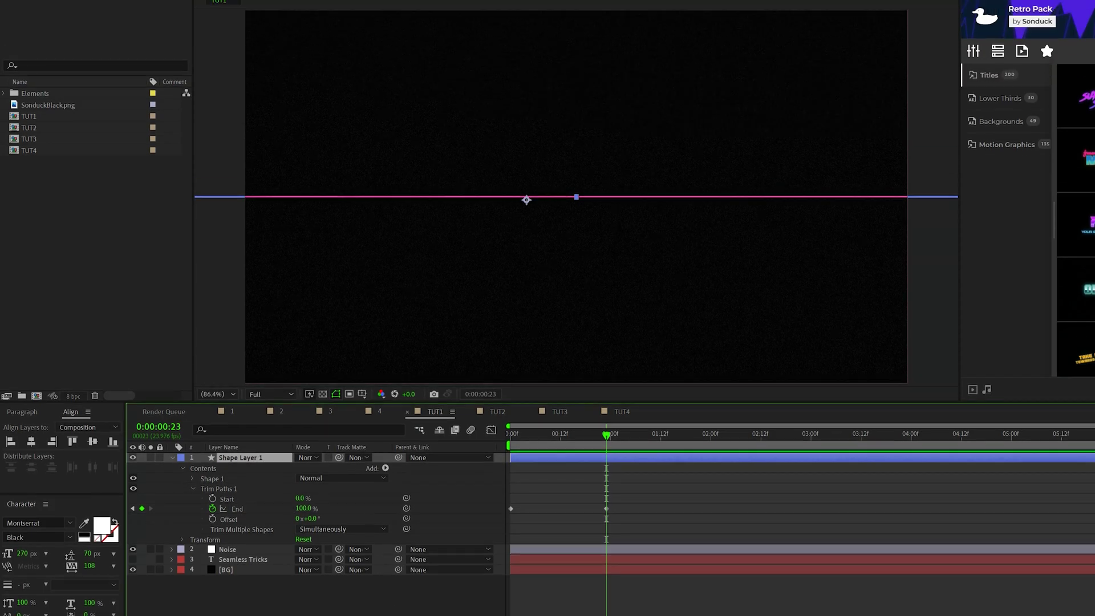
- Apply Wave Warp to the line with Wave Width 300 and Pinning set to Vertical Edges
click(112, 8)
mouse_move(143, 149)
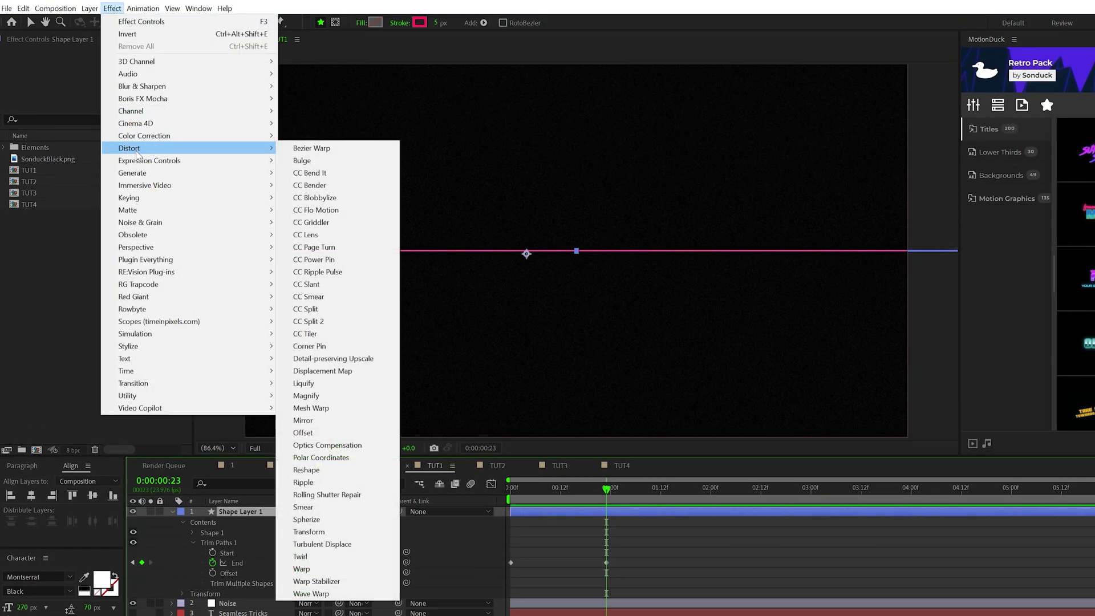
click(310, 594)
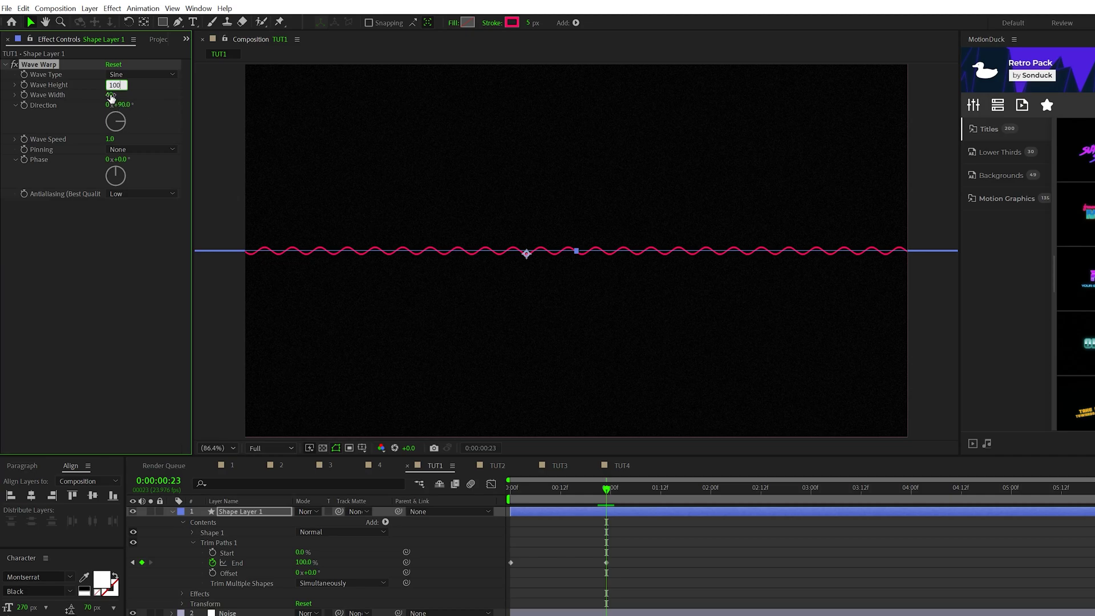
text(300)
key(Return)
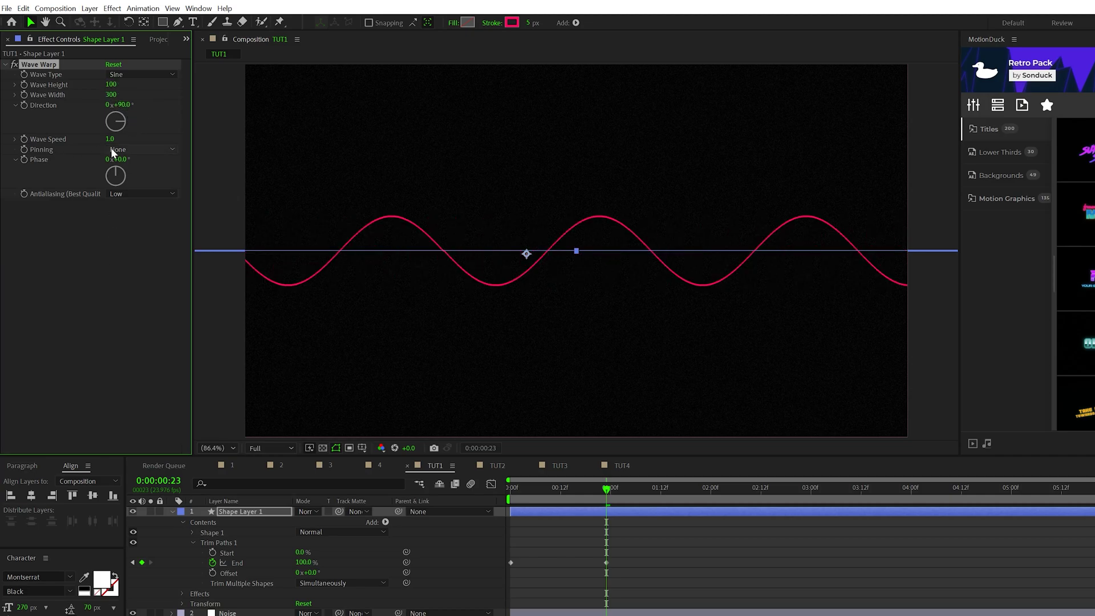
click(113, 150)
click(154, 268)
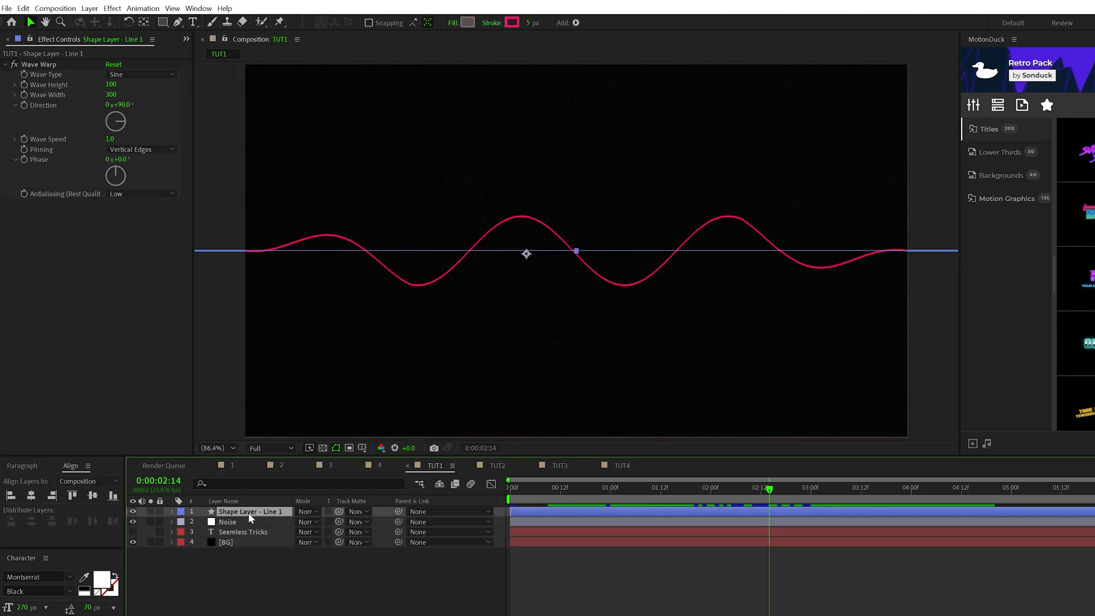
- Duplicate the wave as Line 2 and give it a different Wave Width
click(25, 9)
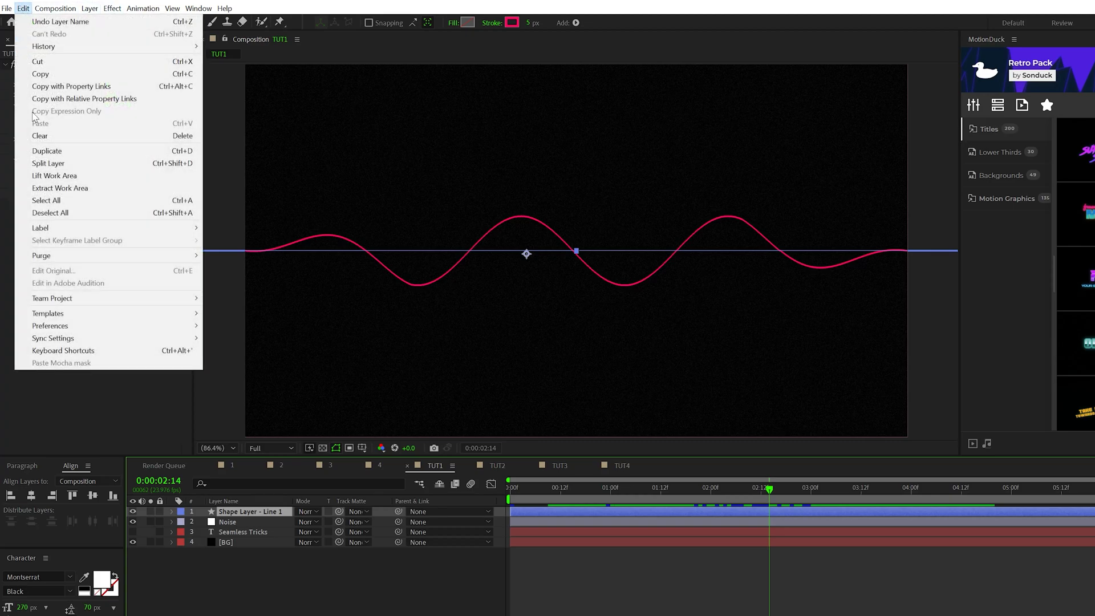
click(54, 150)
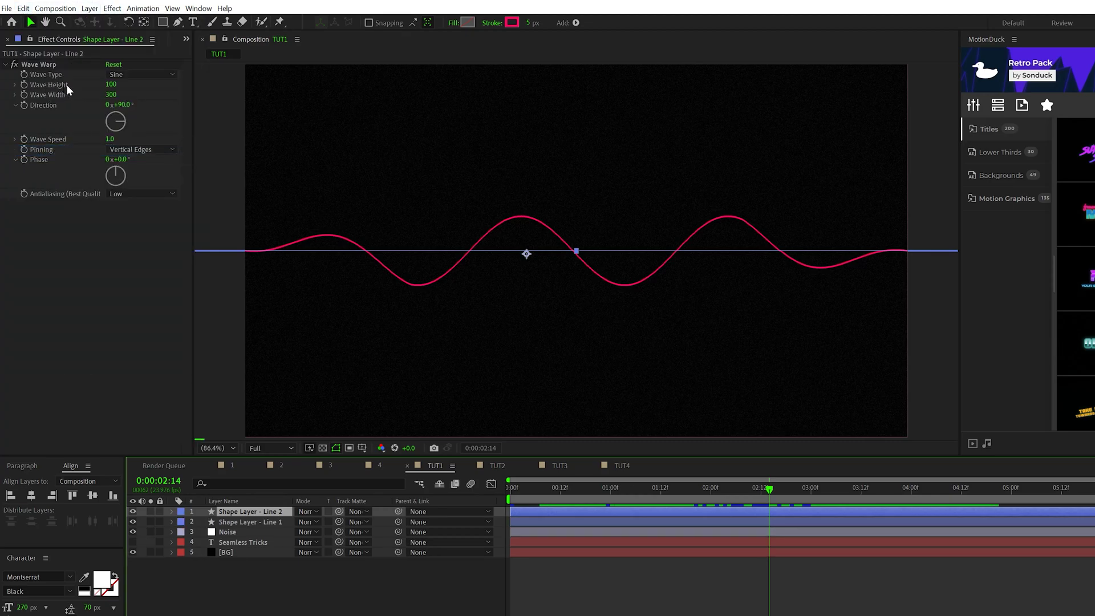
drag(104, 95, 10, 96)
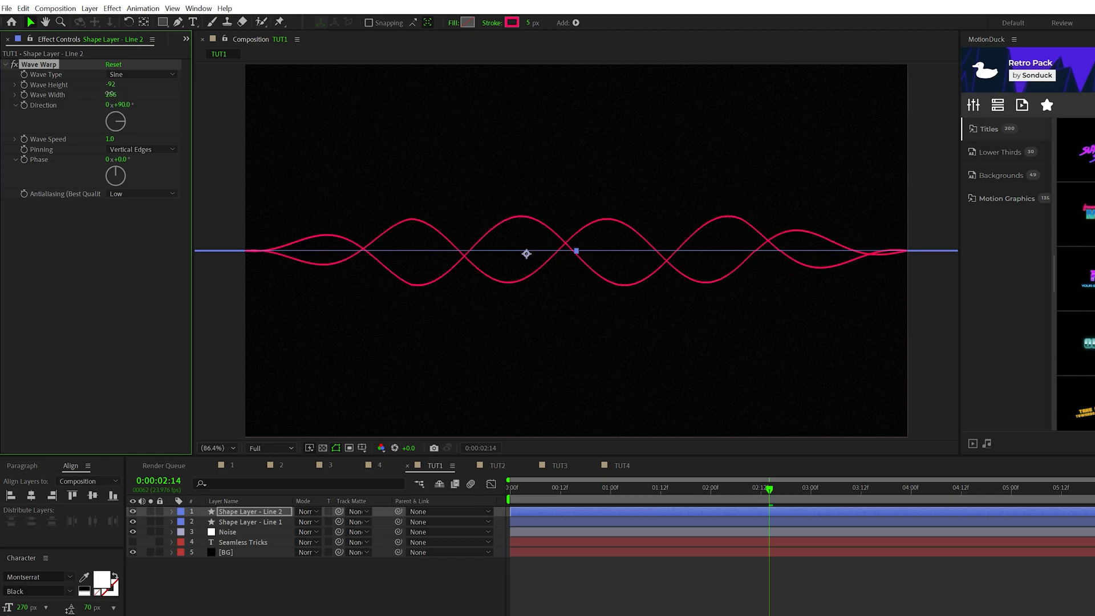
drag(110, 95, 112, 103)
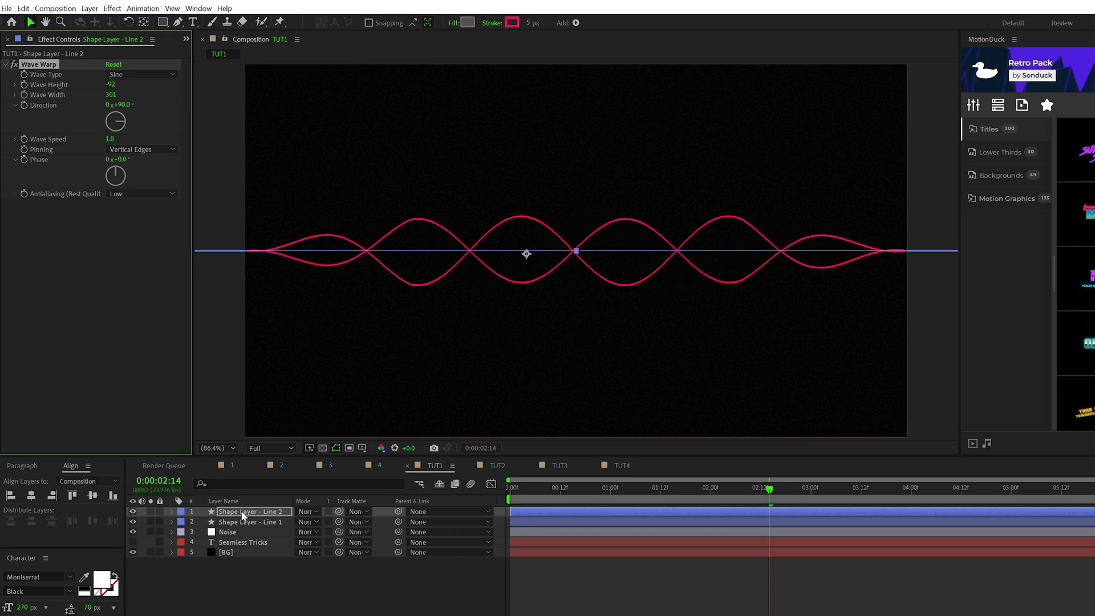
- Duplicate the wave as Line 3 and Line 4, making the fourth wave taller
key(ctrl+d)
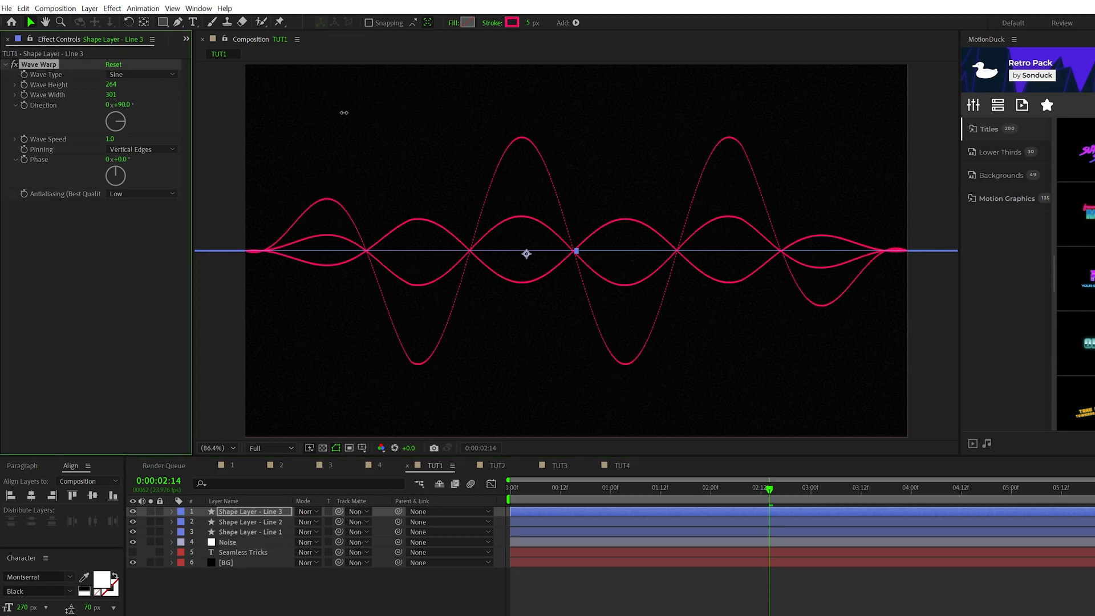
key(ctrl+d)
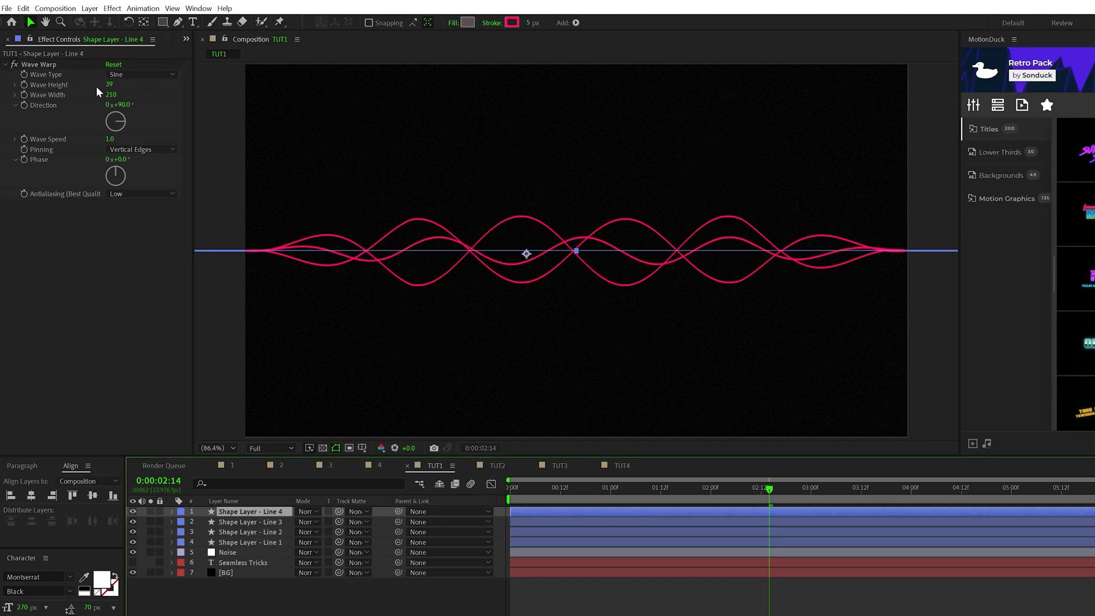
drag(140, 87, 173, 86)
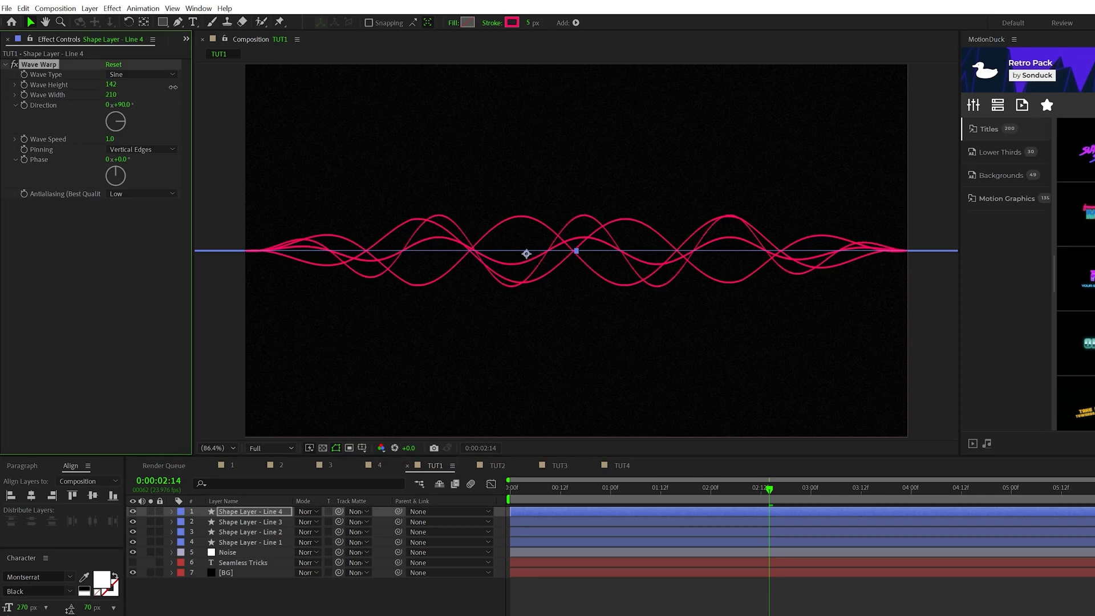
click(657, 489)
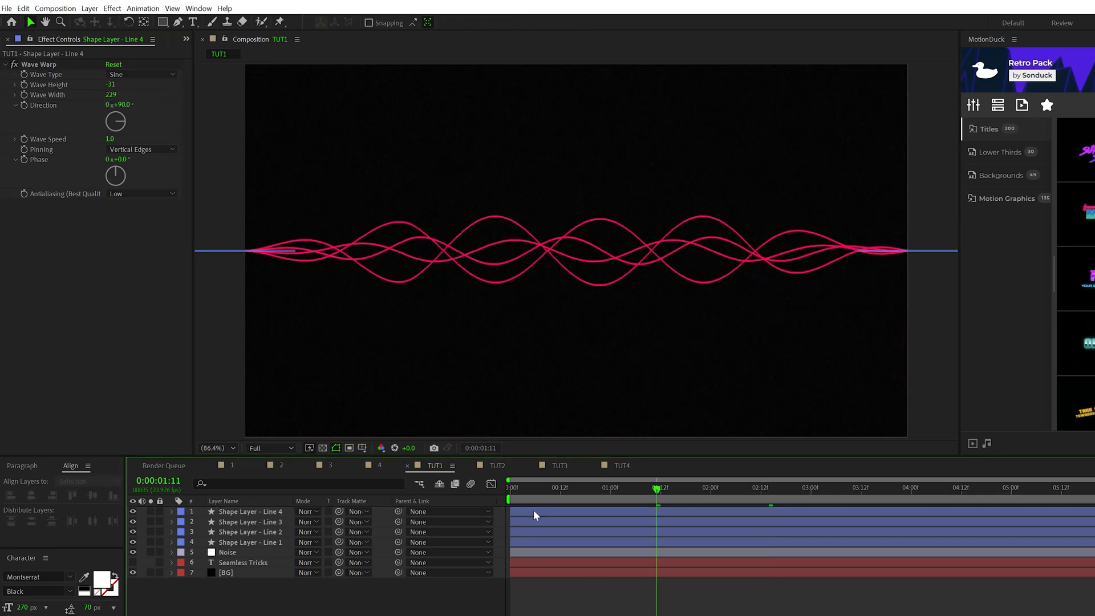
- Shift Line 3 and Line 4 later in the timeline so they start after the others
drag(543, 513, 590, 535)
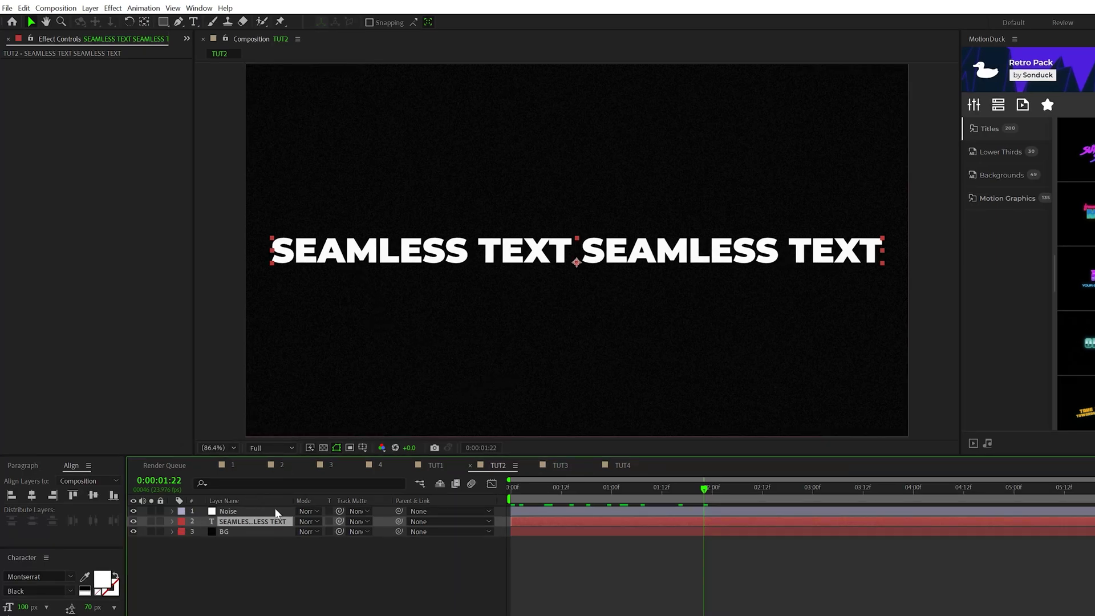
- With Title/Action Safe guides shown, draw a centred square Rectangle mask on the SEAMLESS TEXT layer
click(163, 23)
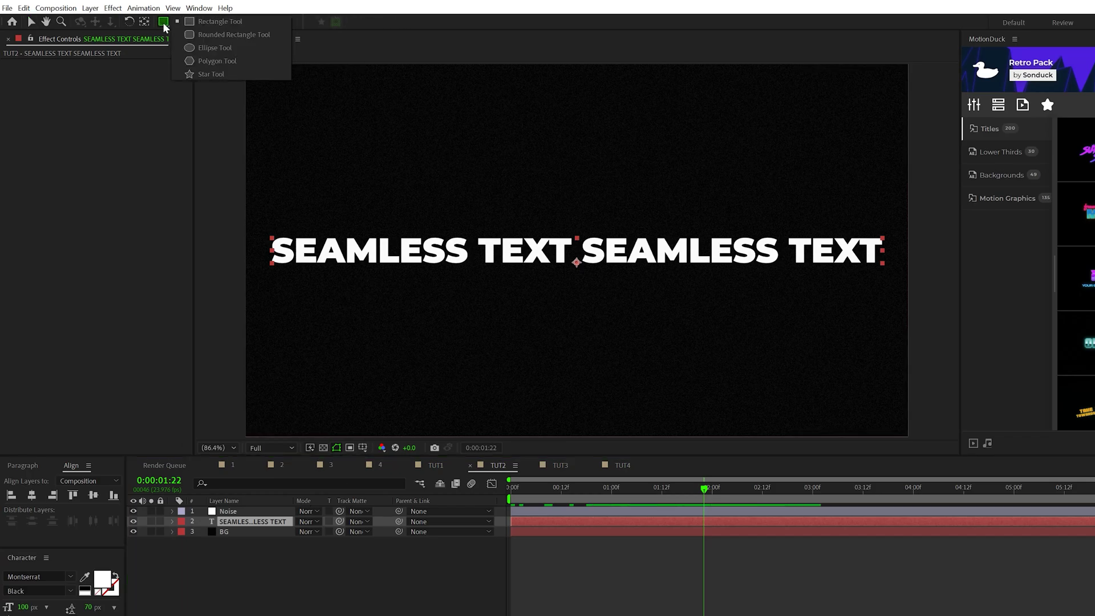
click(200, 23)
click(363, 448)
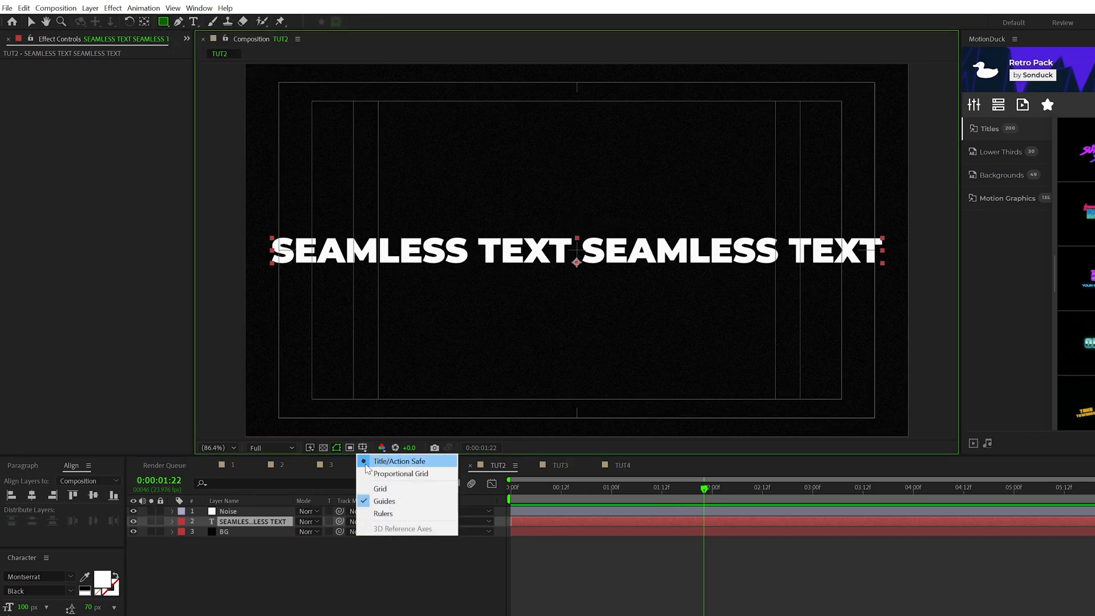
click(576, 254)
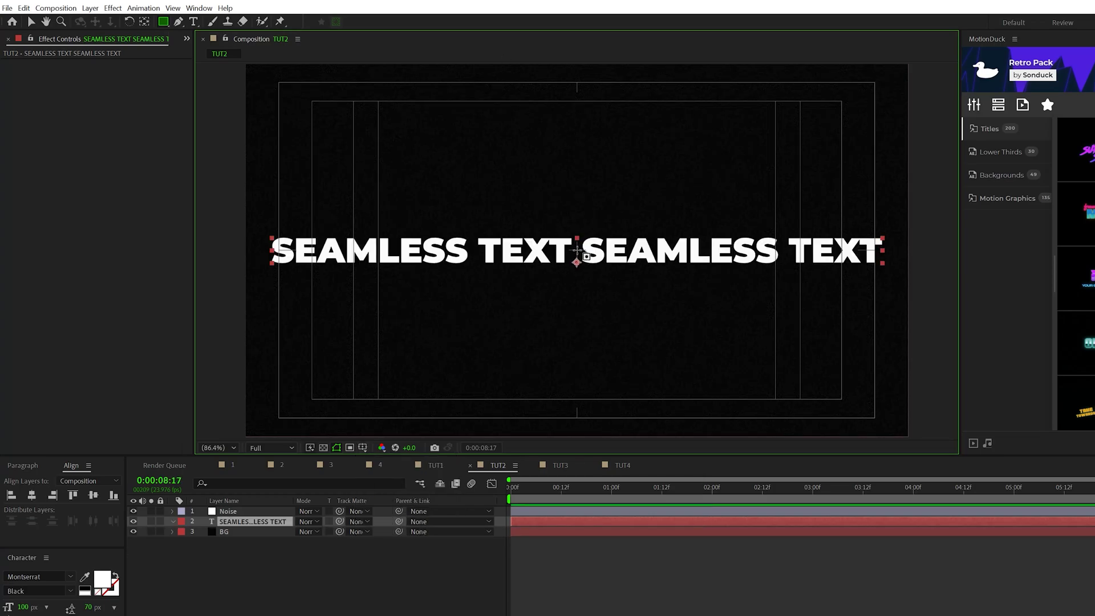
drag(577, 250, 674, 357)
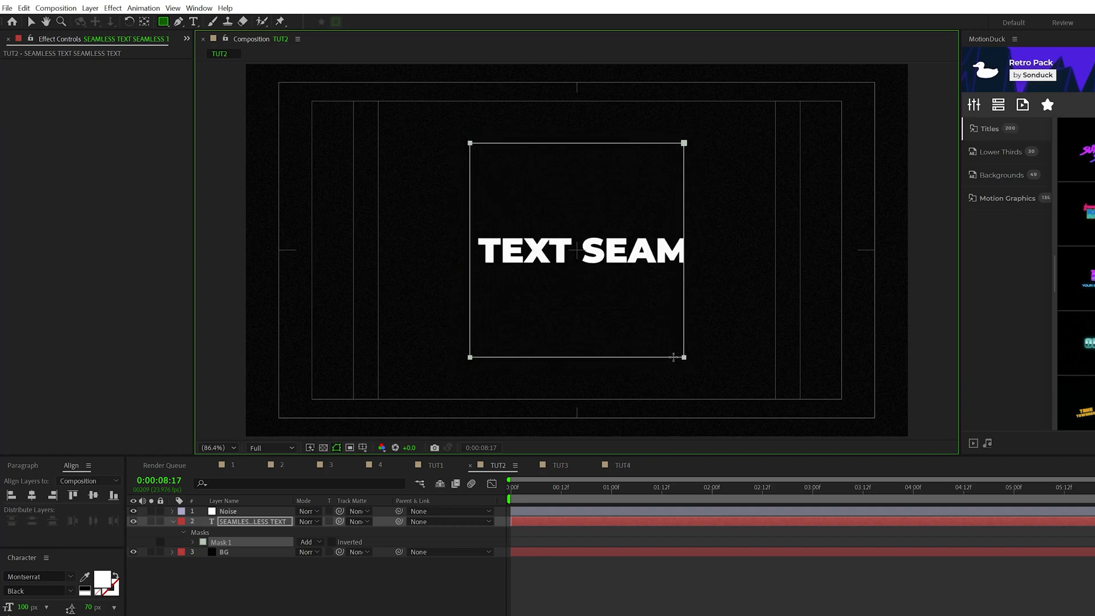
- Set the SEAMLESS TEXT layer's Path Options path to Mask 1
click(173, 521)
click(173, 521)
click(183, 533)
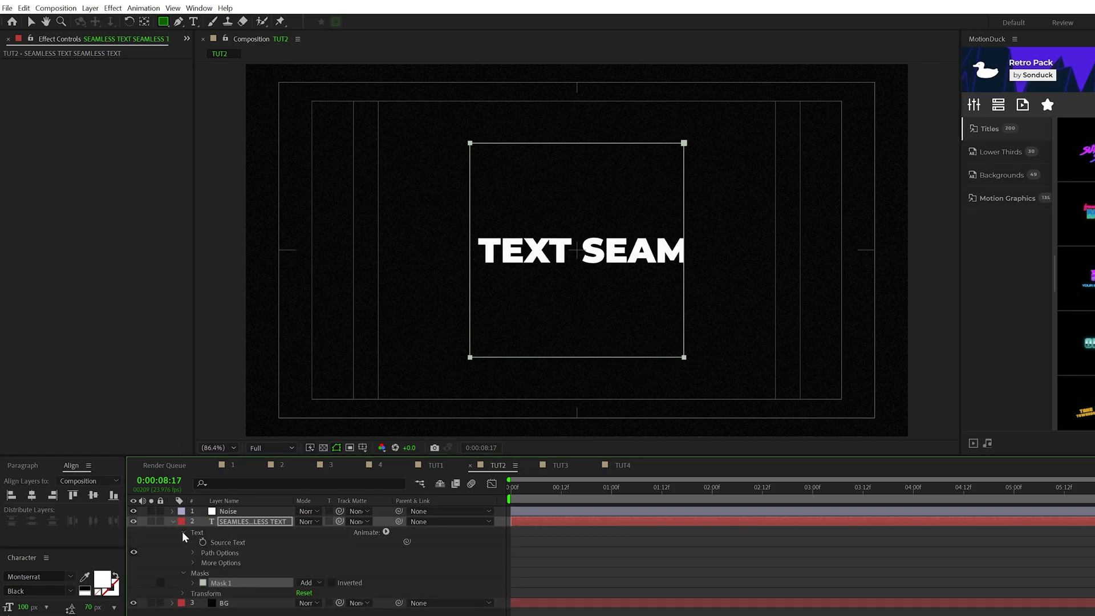
click(193, 553)
click(334, 563)
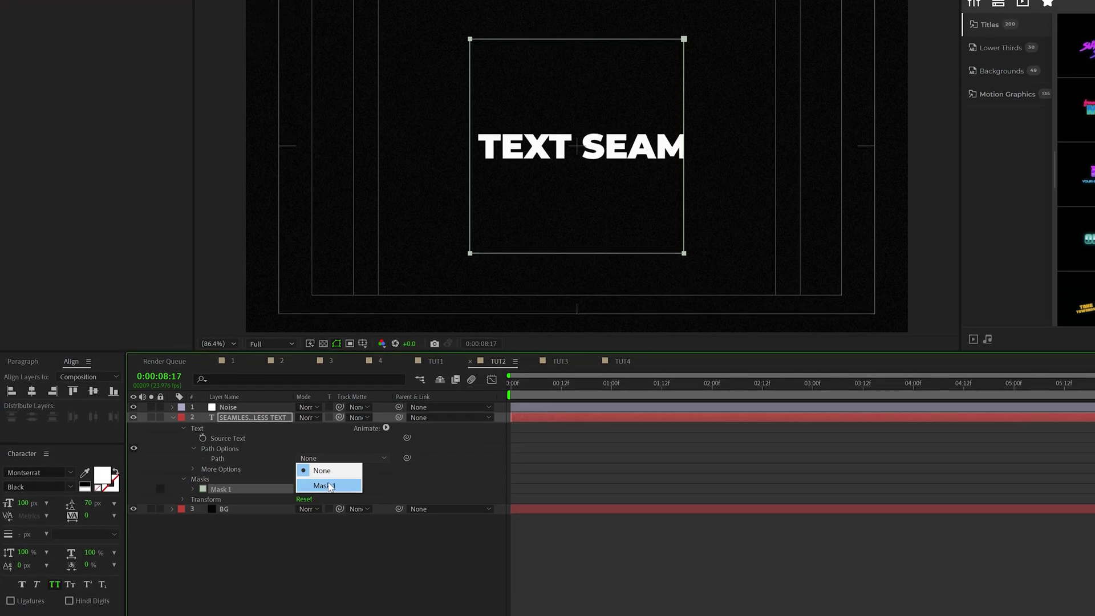
click(329, 486)
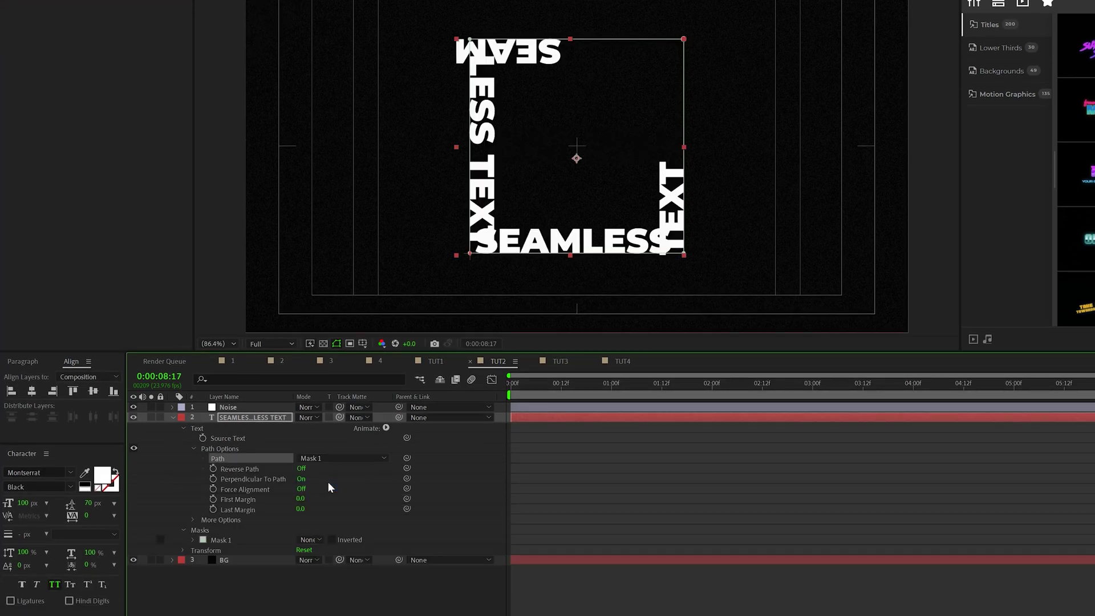
- Give First Margin the expression time*100 and scrub to check the text travelling along the mask
alt+click(214, 499)
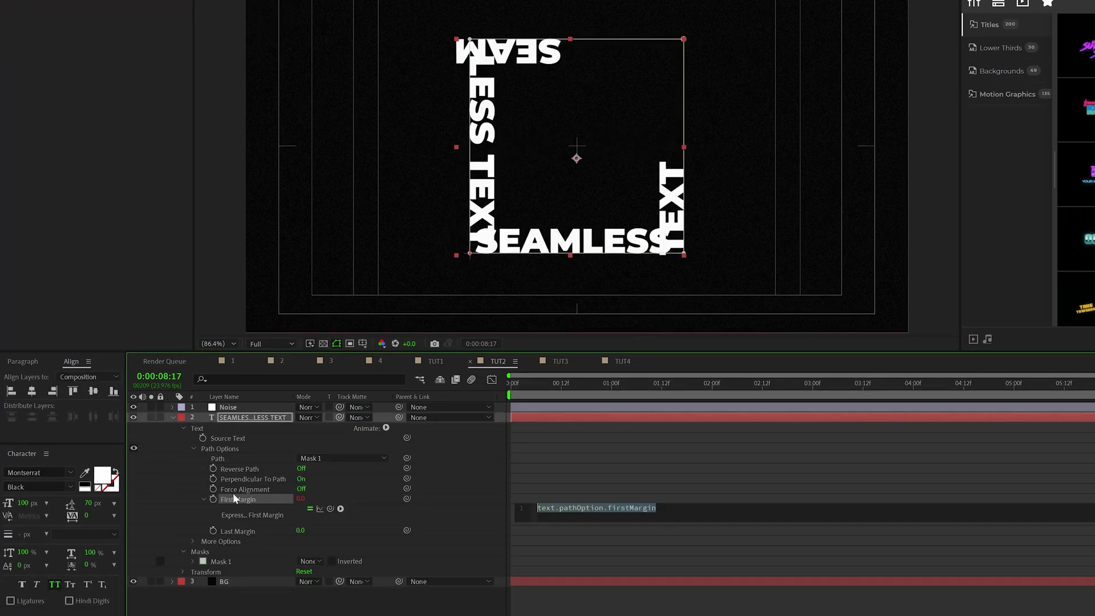
text(time*100)
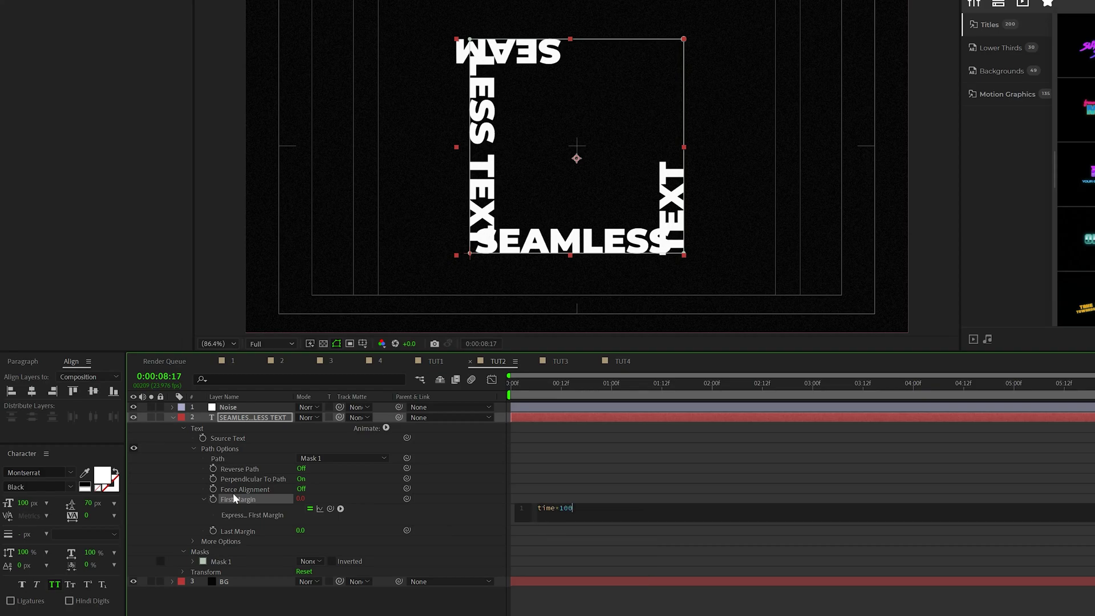
drag(518, 386, 986, 420)
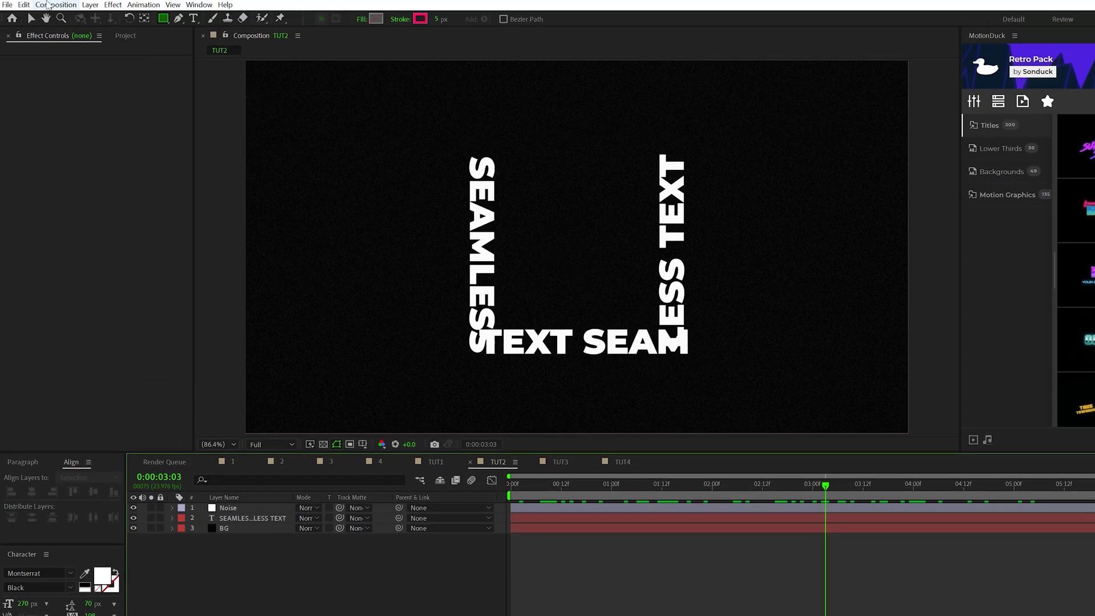
- Create a 1080-wide solid named 'Solid - Vignette' and place it below the Noise layer
click(90, 4)
mouse_move(104, 19)
click(288, 32)
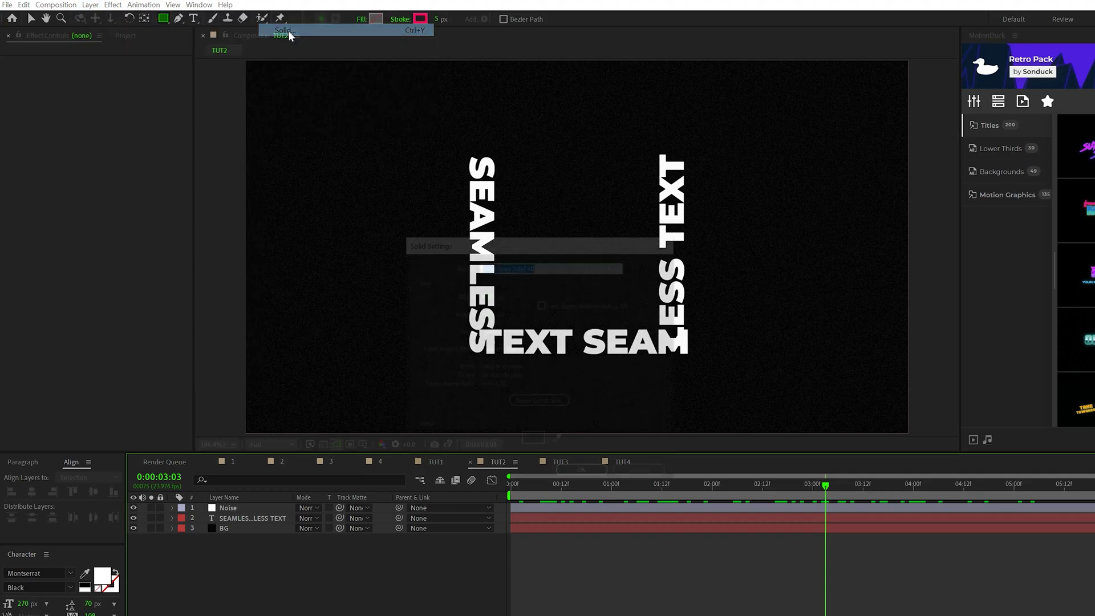
click(483, 297)
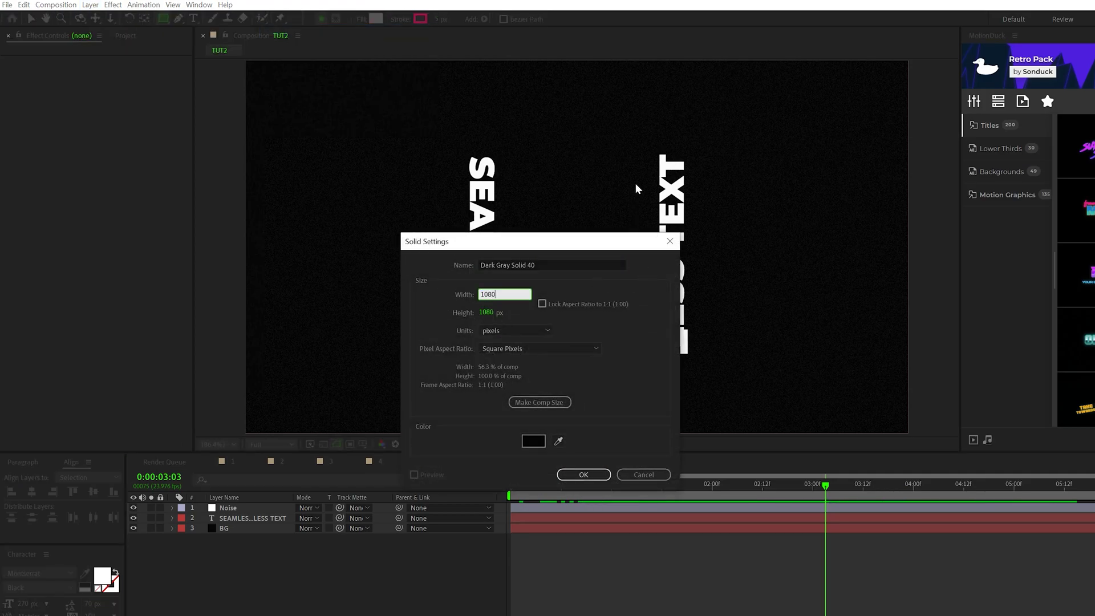
click(583, 474)
key(Return)
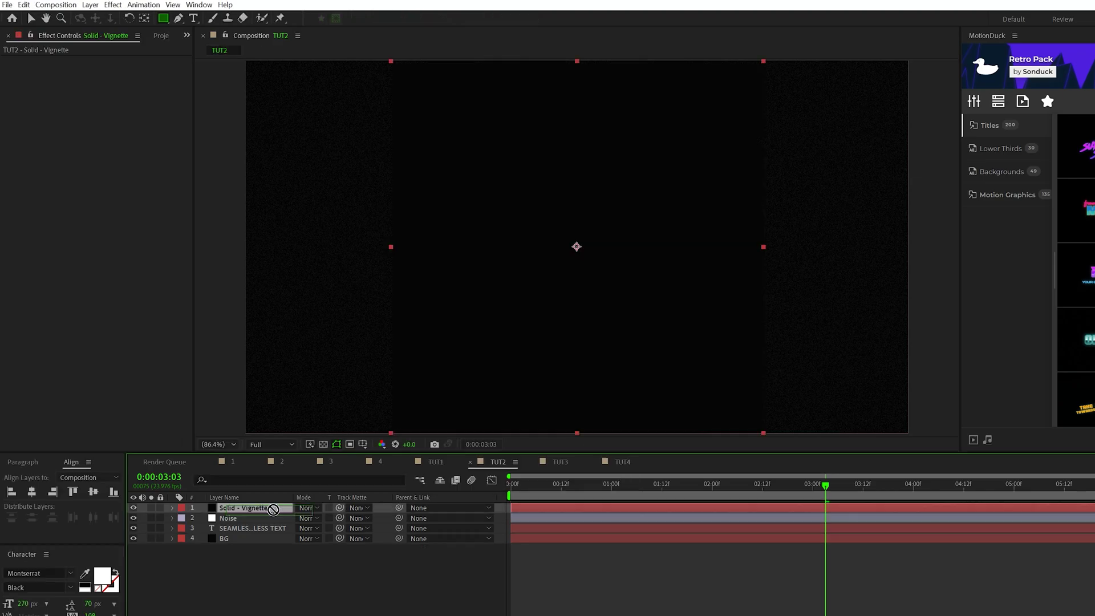
text(Solid - Vignette)
drag(234, 529, 279, 521)
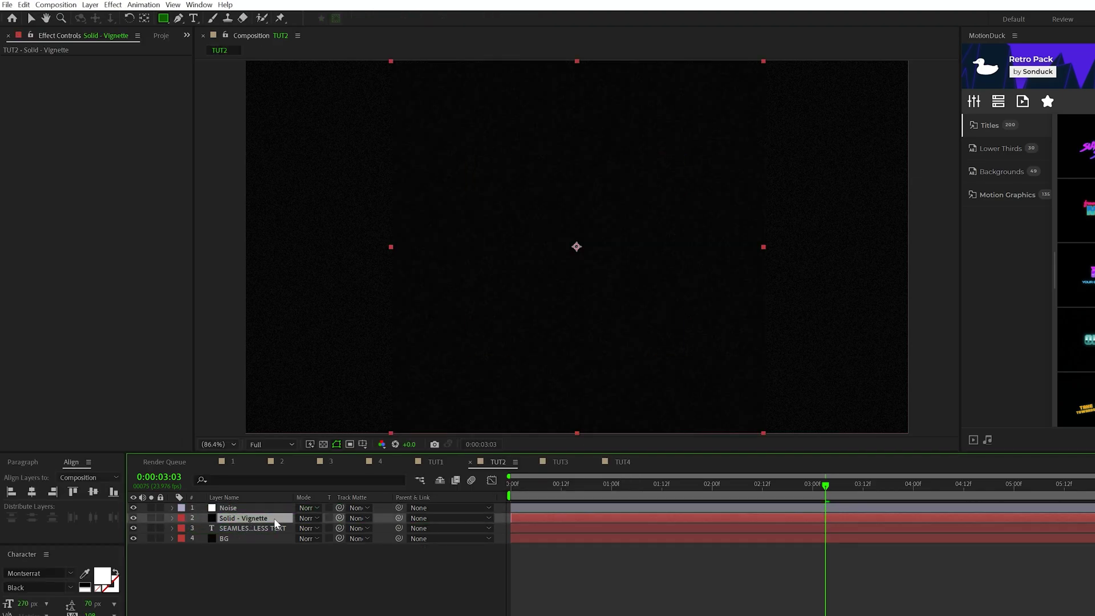
- Add a full-size ellipse mask to the vignette solid and scale it to 70%
drag(163, 17, 206, 43)
double_click(162, 18)
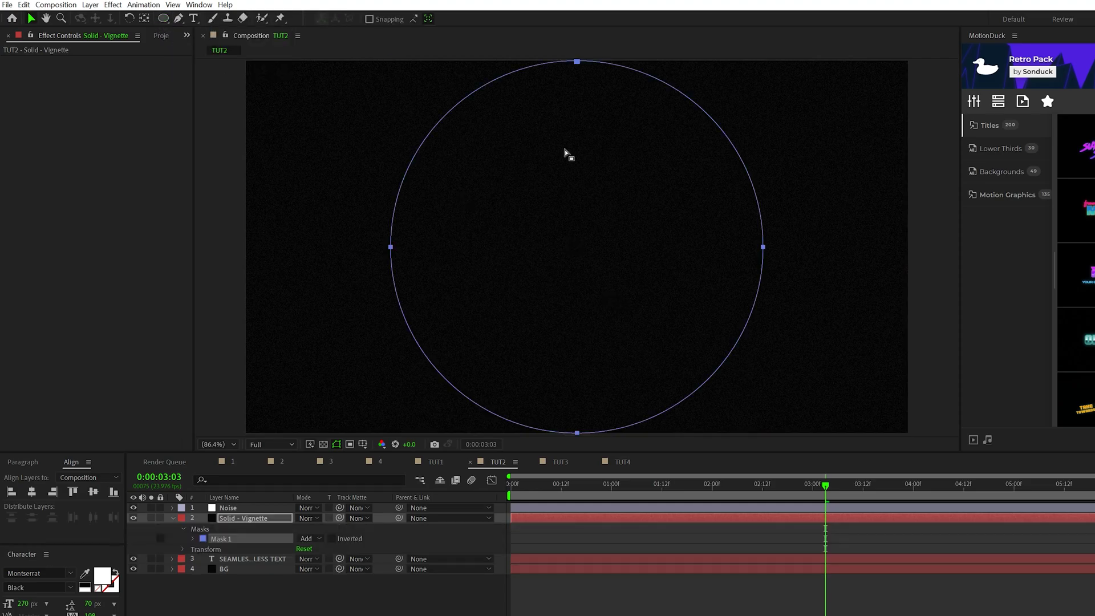
click(251, 517)
key(s)
key(comma)
drag(312, 528, 301, 529)
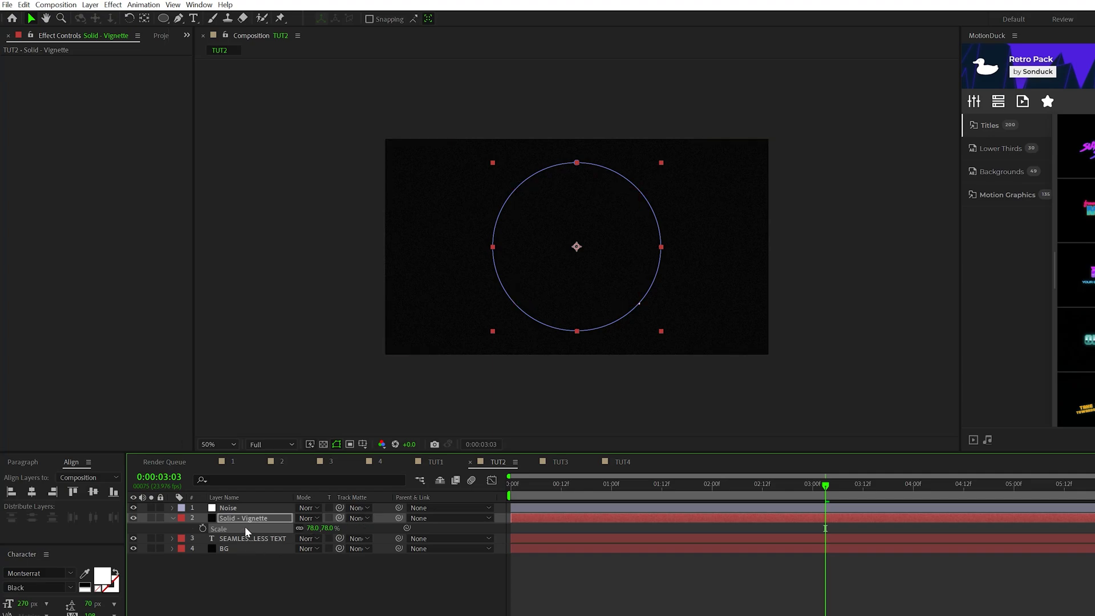
key(m)
key(m)
key(m)
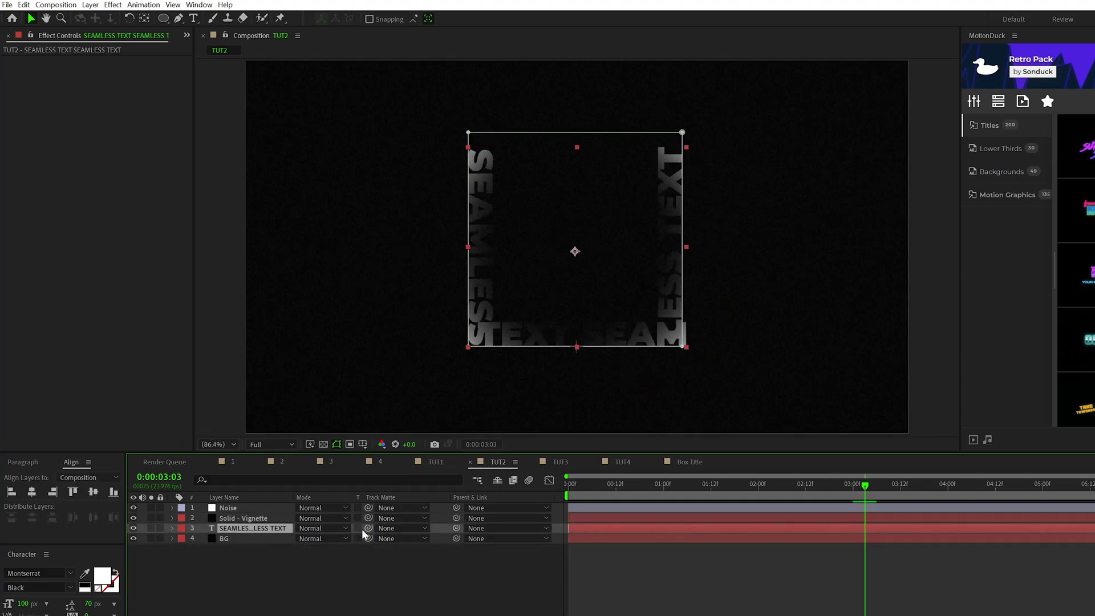
- Use Solid - Vignette as the text's track matte and reduce its Mask Expansion to -165
click(425, 528)
click(429, 569)
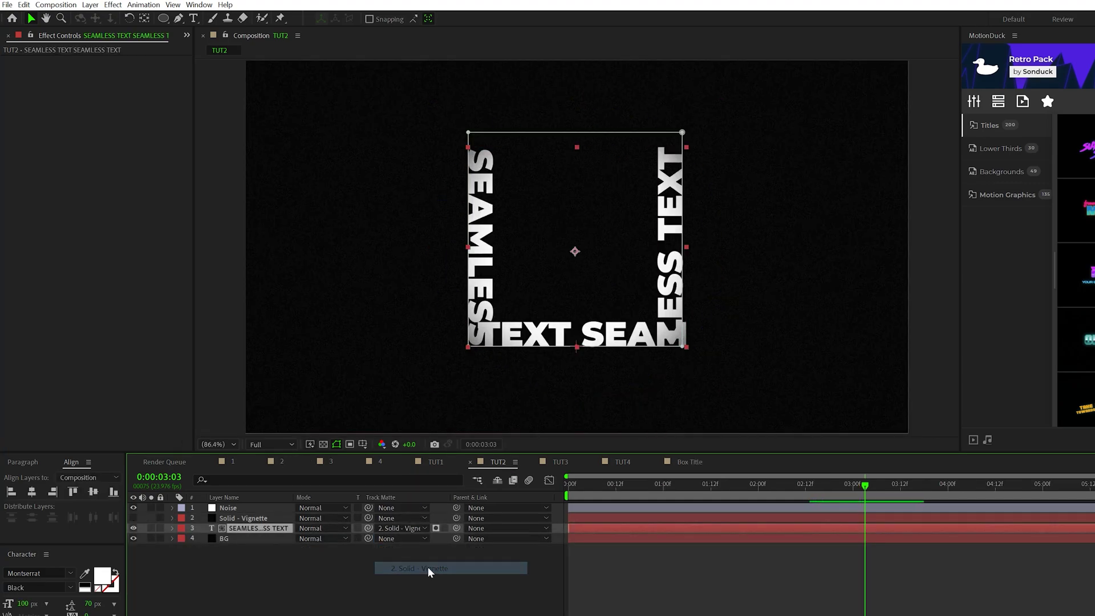
key(ctrl+Up)
key(m)
key(m)
drag(276, 565, 201, 567)
- Hide the BG layer and check the faded text against transparency, then return to black
key(ctrl+shift+a)
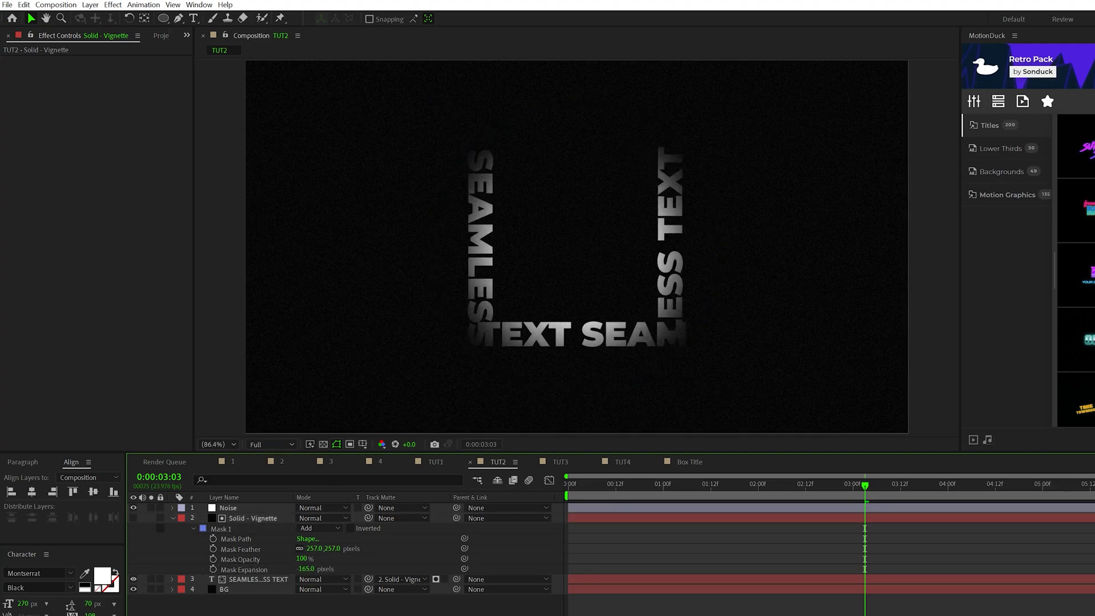
click(133, 589)
click(323, 444)
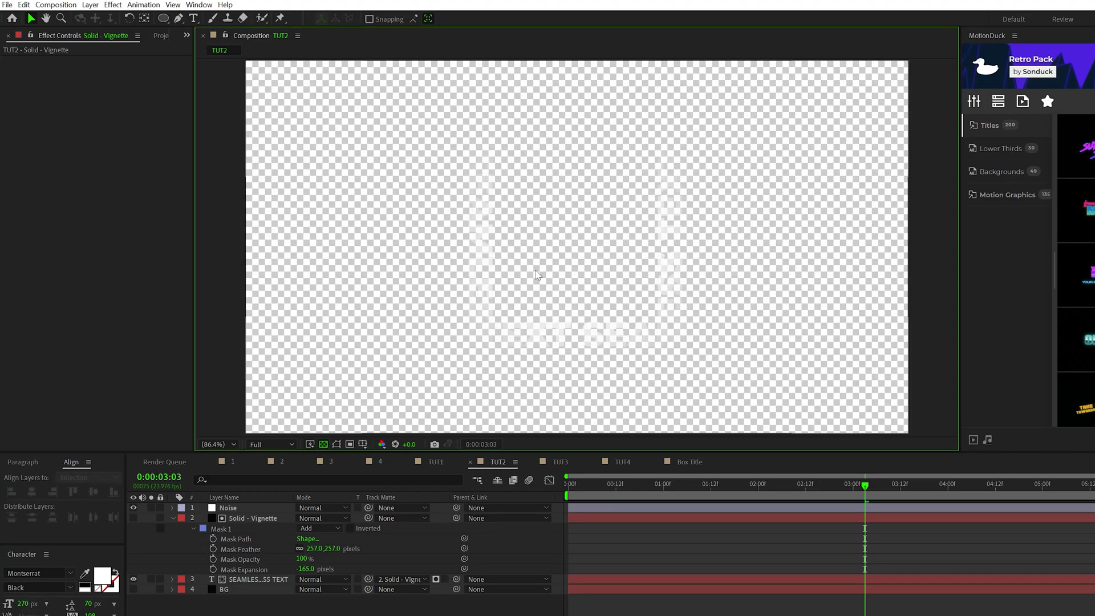
click(323, 443)
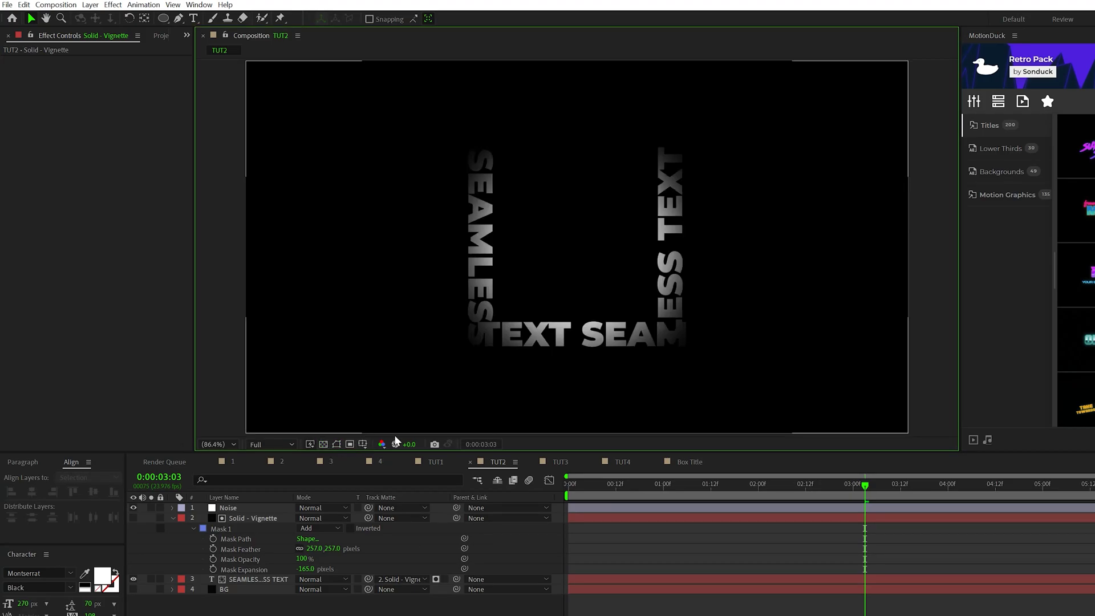
click(173, 518)
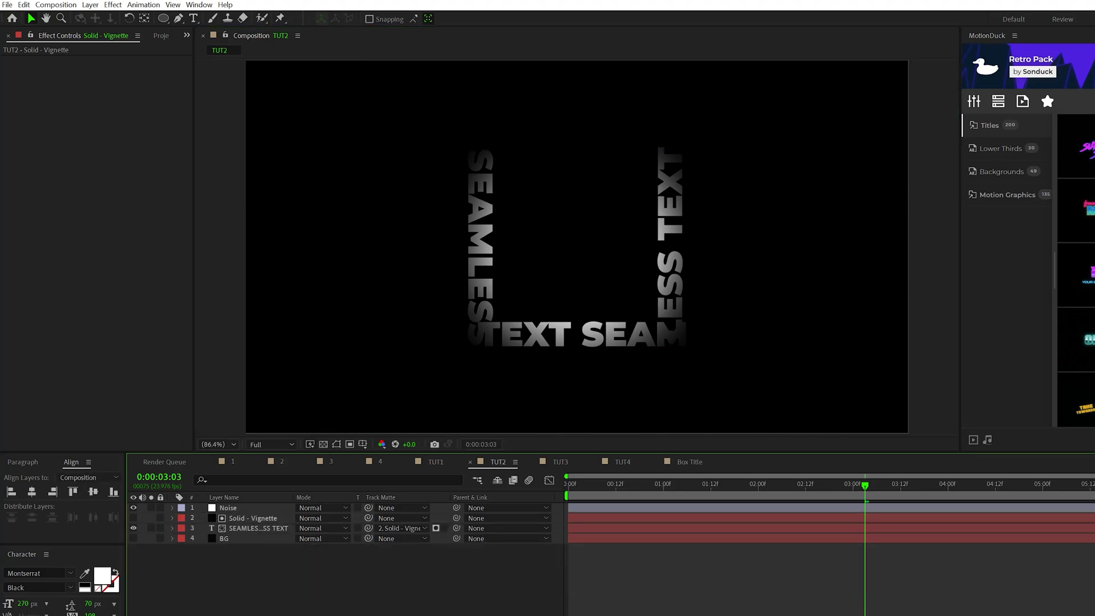
- Change TUT2's Composition Settings duration to 0:00:10:00
click(55, 5)
click(86, 32)
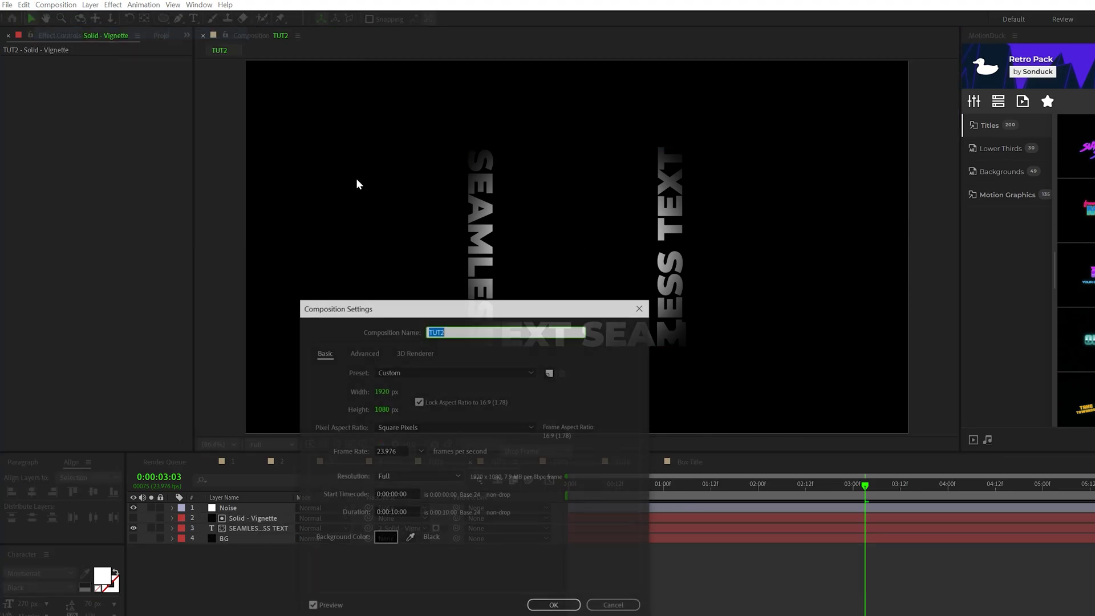
click(398, 511)
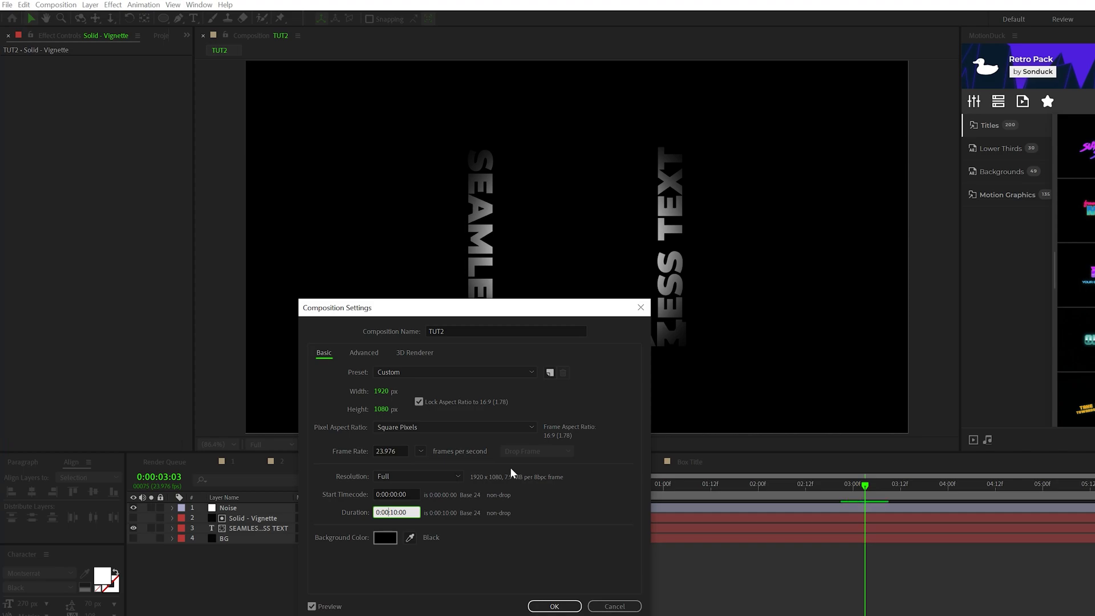
key(Return)
- Pre-compose the vignette solid and SEAMLESS TEXT layer into Title Seamless 1
click(246, 519)
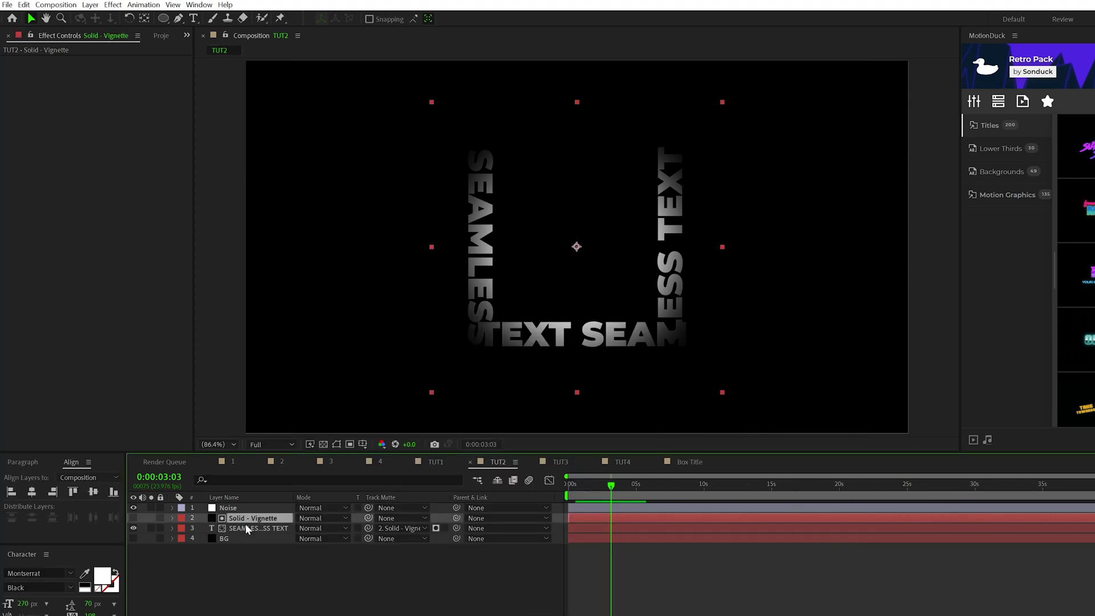
shift+click(246, 528)
click(89, 5)
click(171, 376)
- Name the precomp Title Seamless 1, then duplicate it and enlarge the copy to 169%
key(Return)
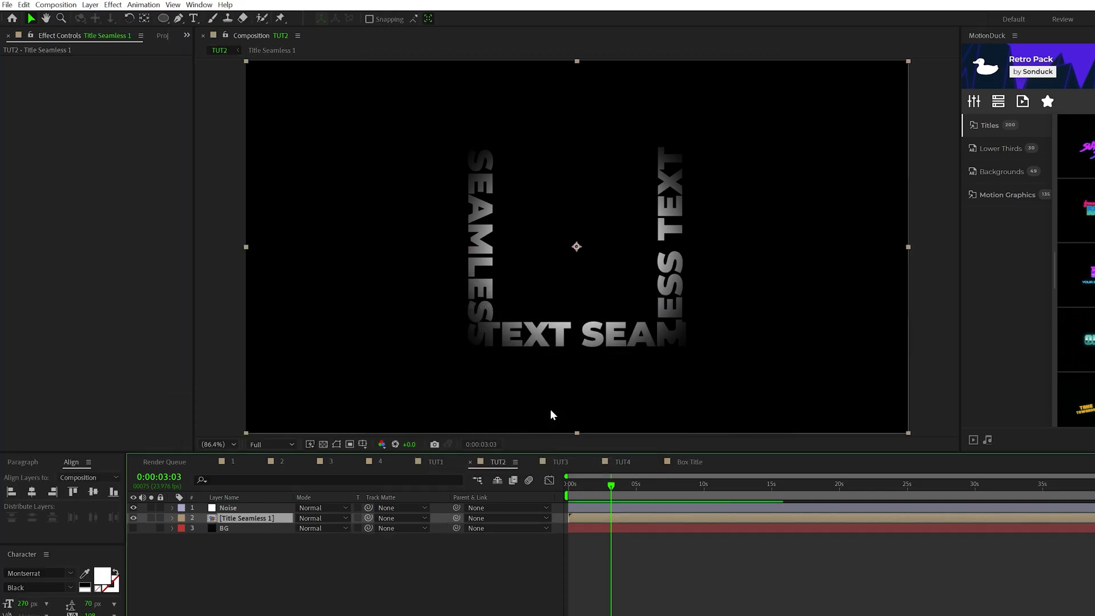
click(24, 5)
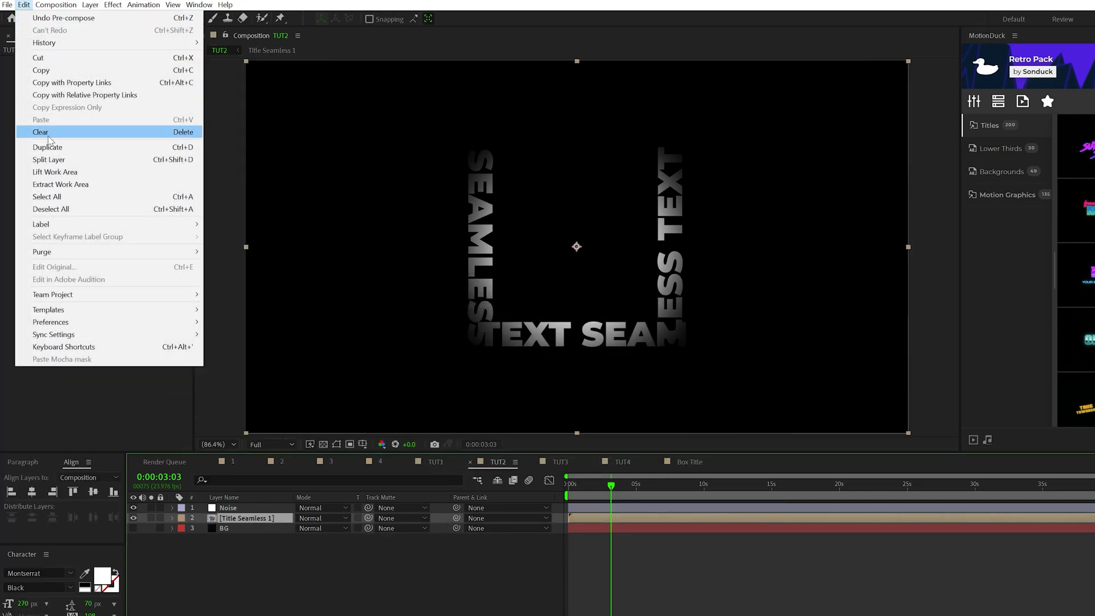
click(51, 147)
key(s)
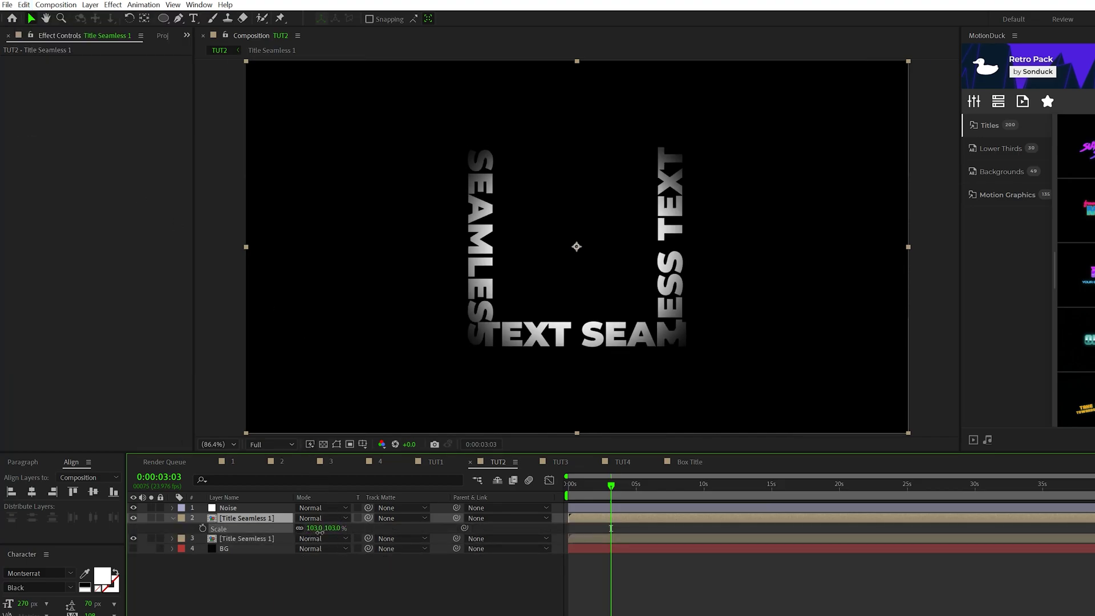
drag(323, 531, 390, 528)
key(ctrl+d)
- Add smaller copies of the original title at about 54% and 24% scale
click(245, 559)
key(ctrl+d)
key(s)
mouse_move(321, 569)
mouse_down()
mouse_move(278, 561)
mouse_move(304, 569)
mouse_up()
key(ctrl+d)
click(535, 520)
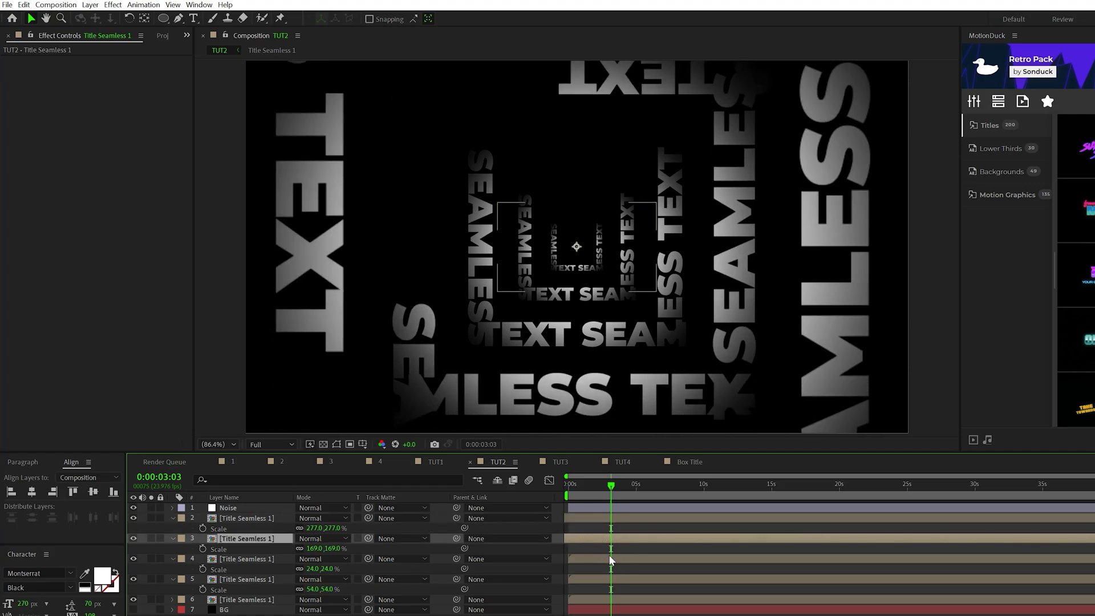
click(577, 557)
click(597, 578)
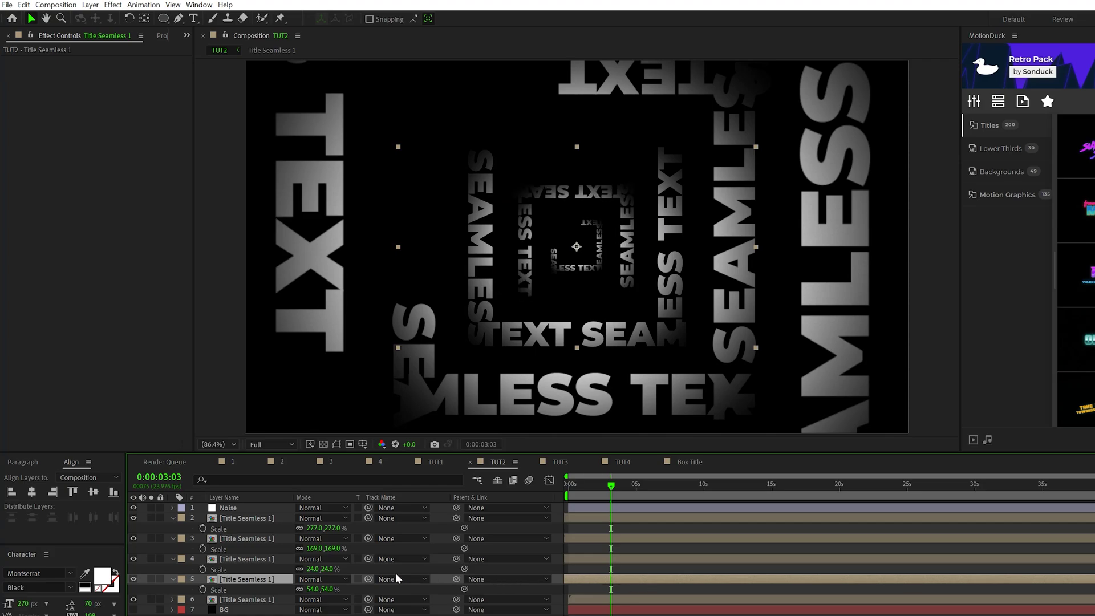
- Enable Collapse Transformations on the scaled title copies so they stay sharp
click(536, 569)
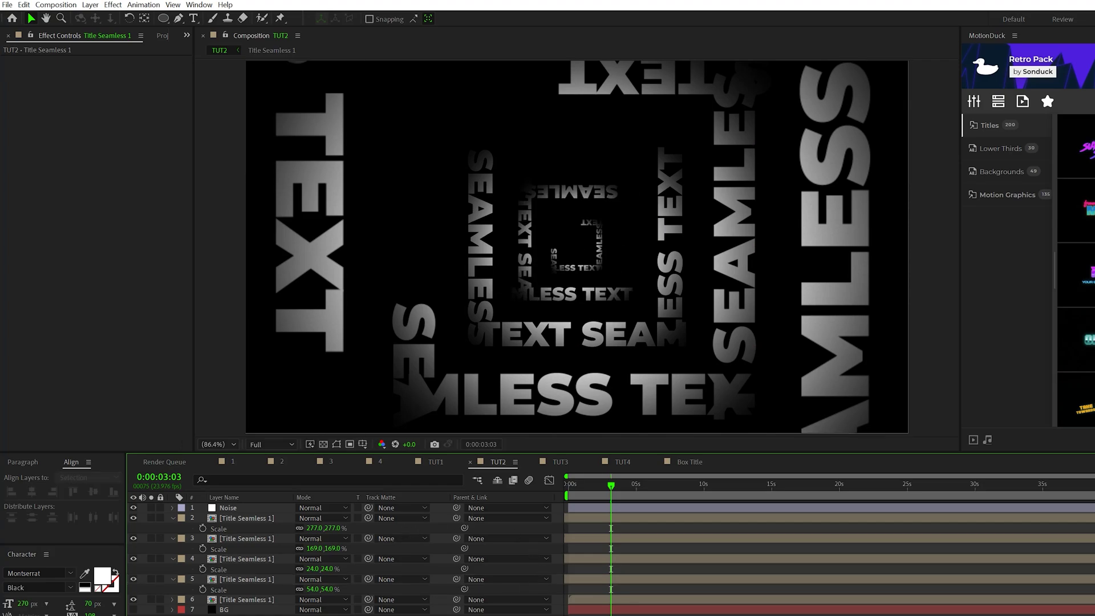
key(F4)
click(309, 559)
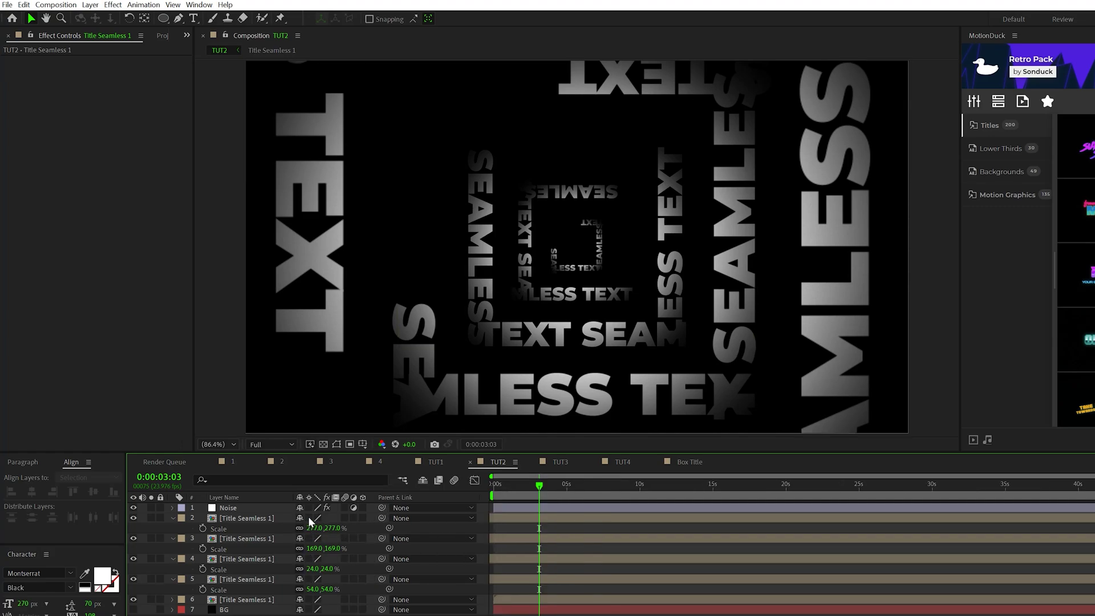
drag(309, 518, 312, 596)
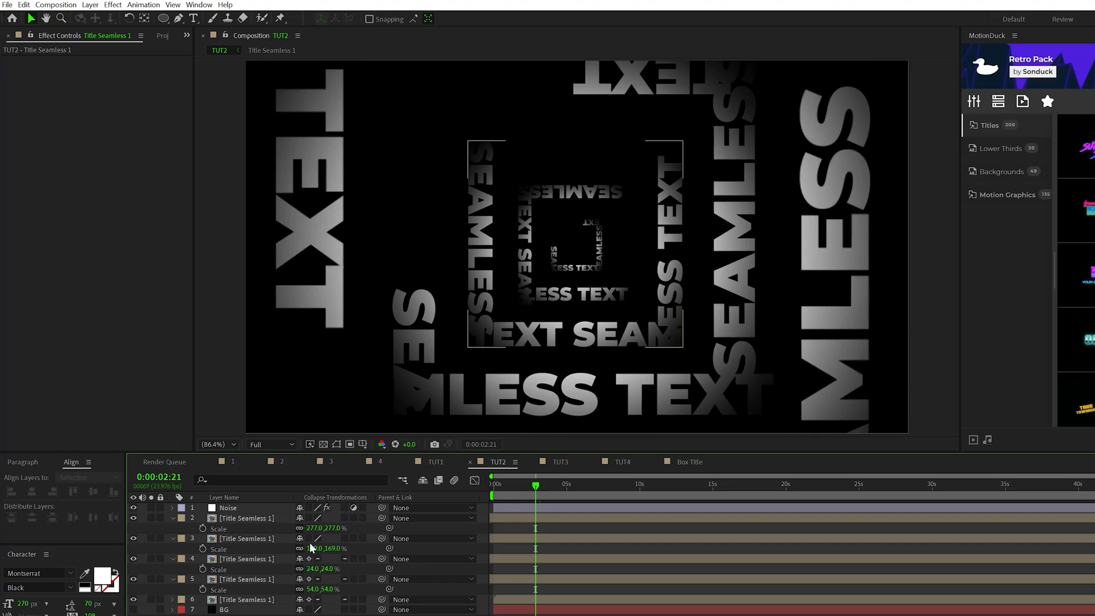
click(311, 521)
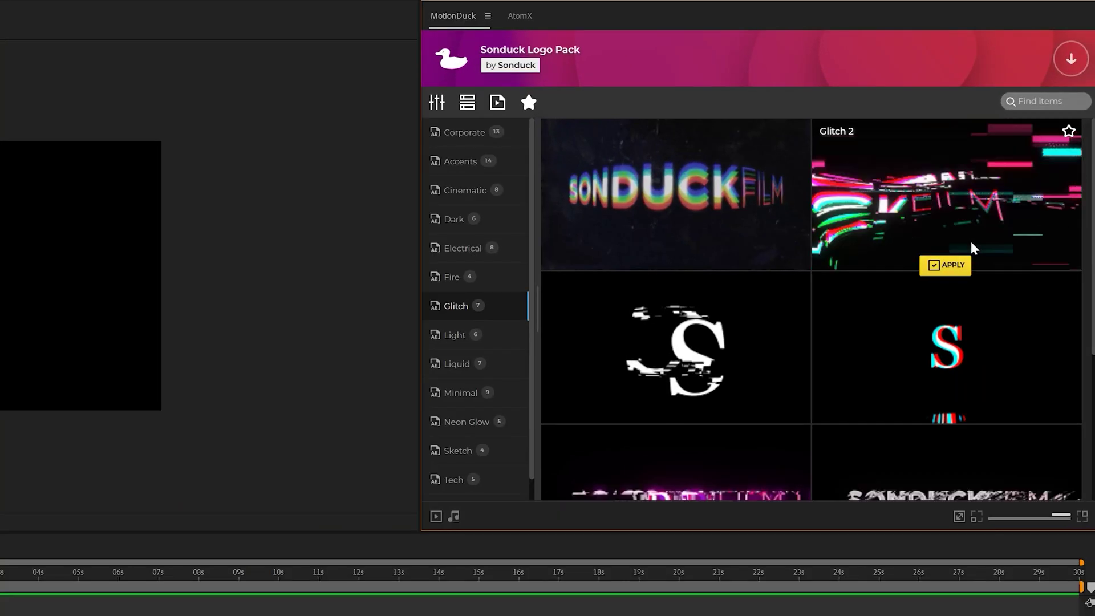
- Apply the Glitch 2 logo animation with Logo.png in its placeholder, then add Title 07
click(955, 264)
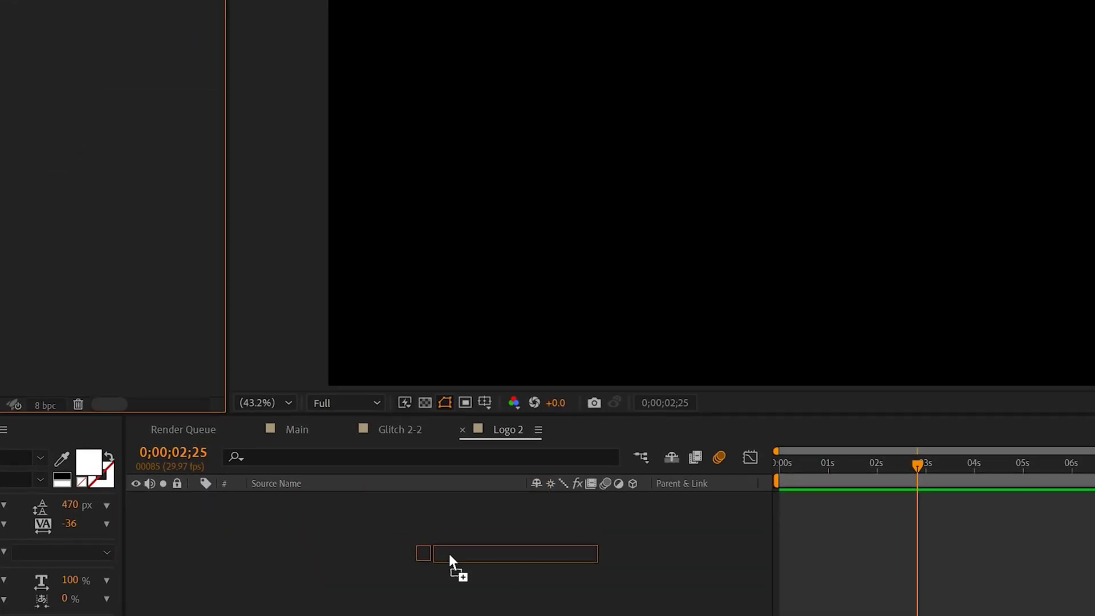
drag(453, 563, 460, 549)
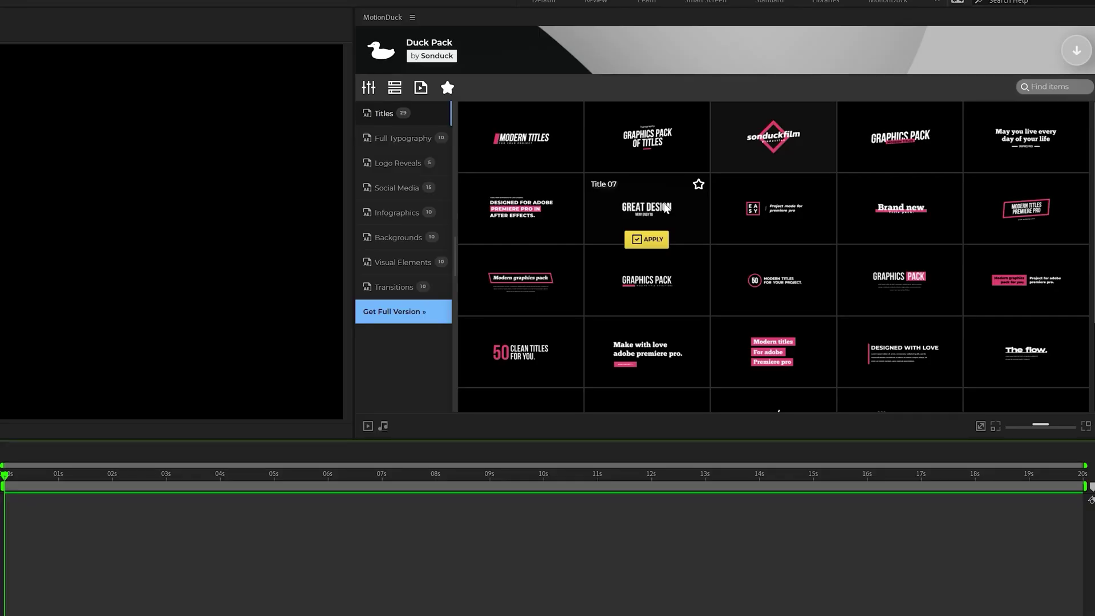
click(647, 239)
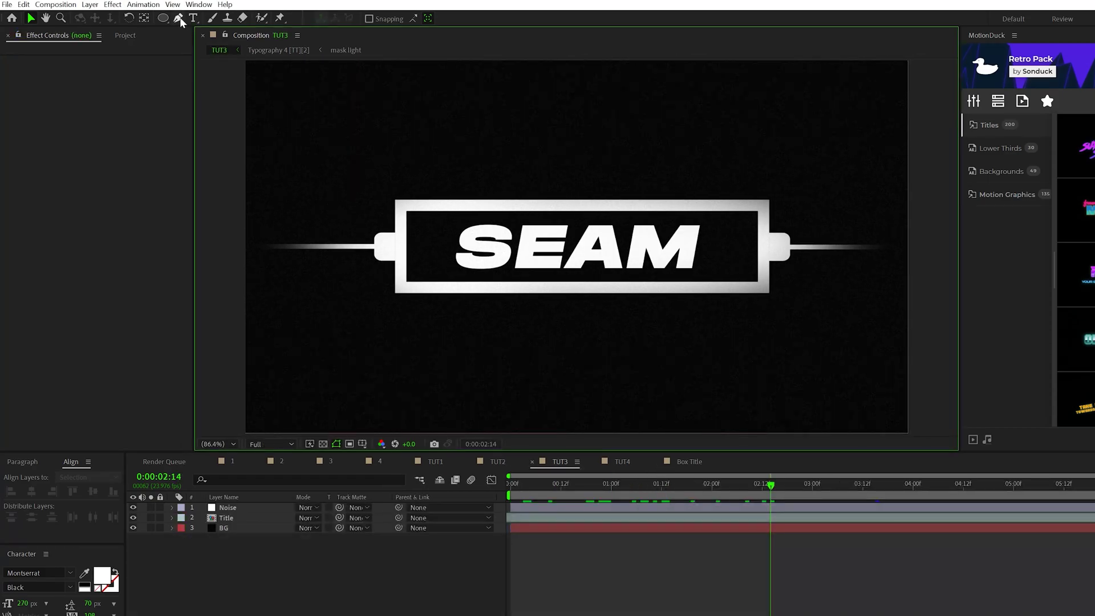
- Draw a horizontal line across the frame with the Pen tool and give it a 2 px stroke
key(g)
click(234, 136)
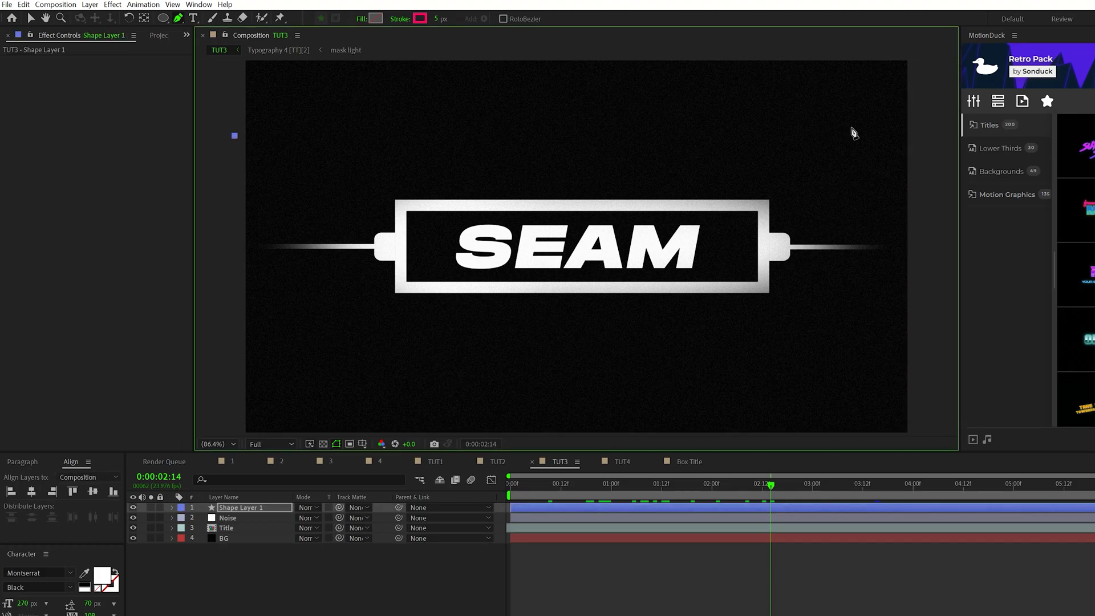
click(932, 136)
click(441, 19)
text(2)
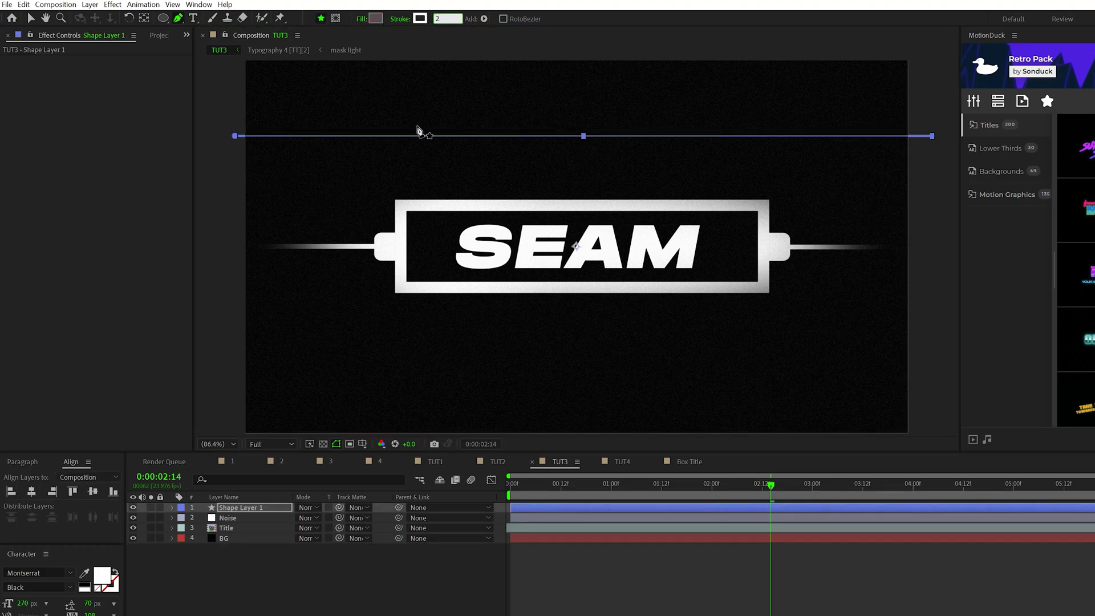
click(243, 543)
- Add a Repeater of 20 copies offset -17 px, scaled 103%, fading from 0 opacity
click(201, 508)
click(171, 507)
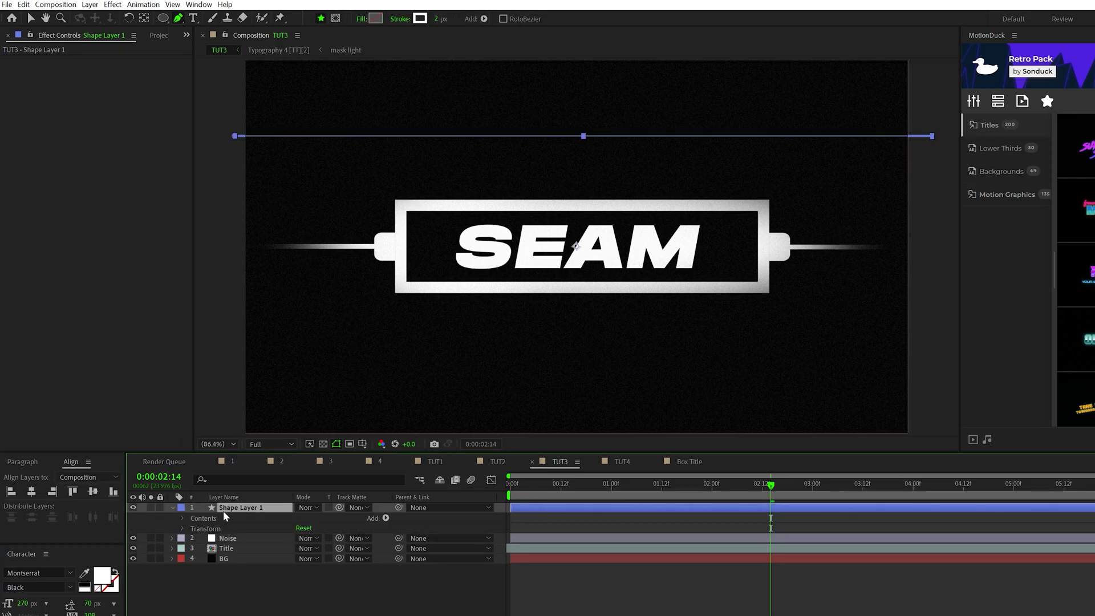
click(384, 519)
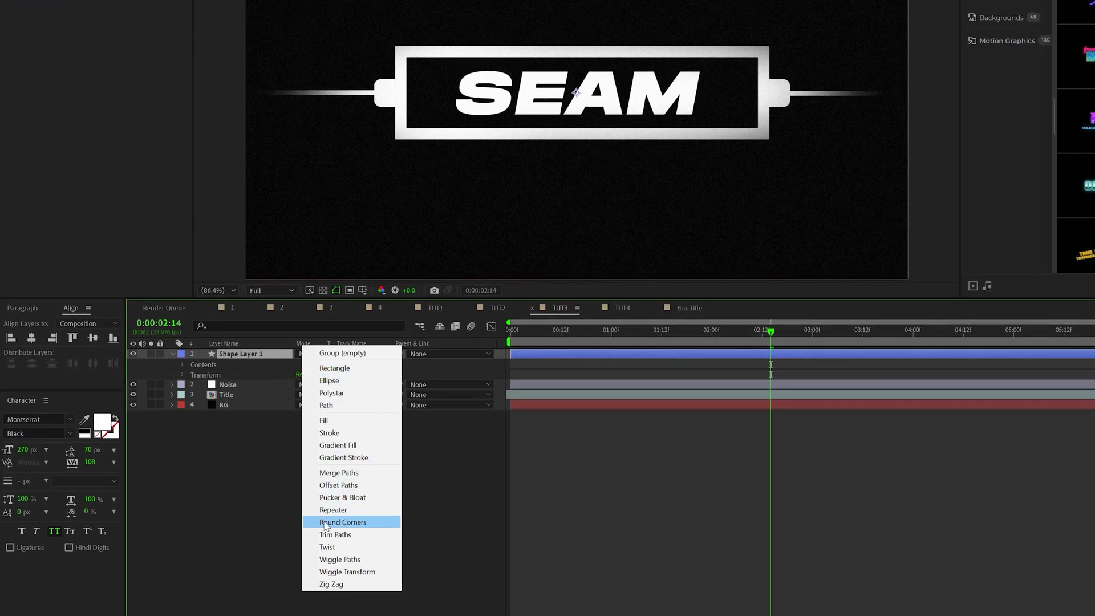
click(323, 511)
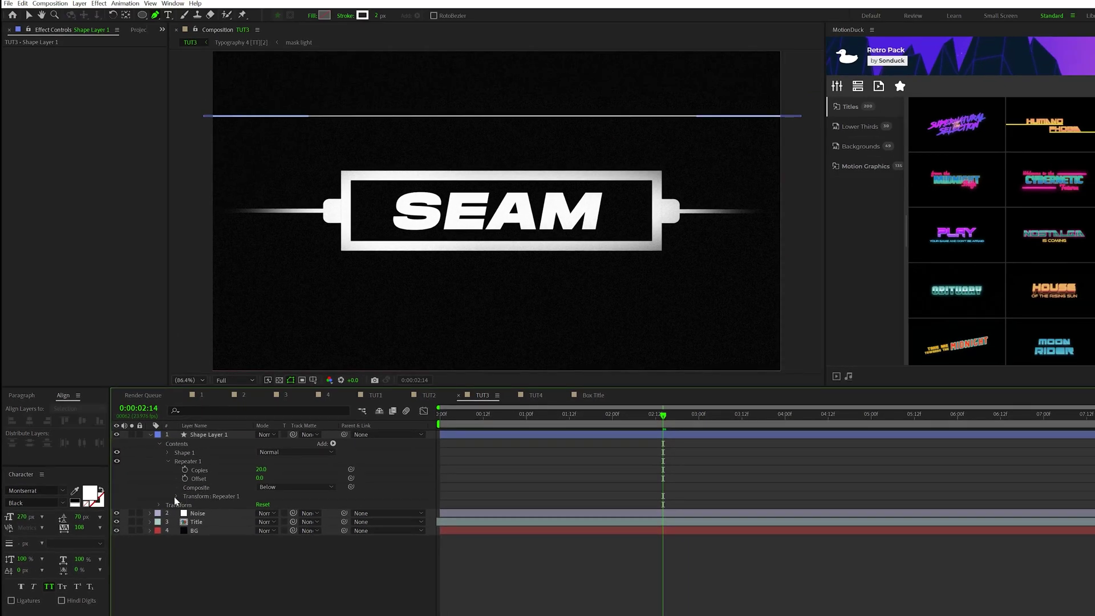
click(201, 426)
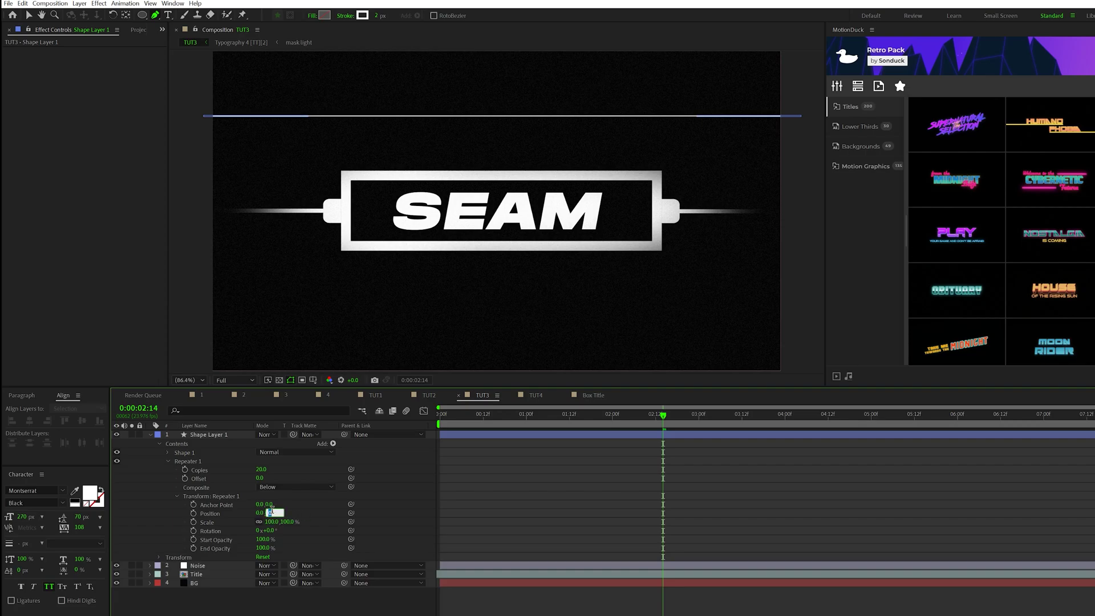
key(Return)
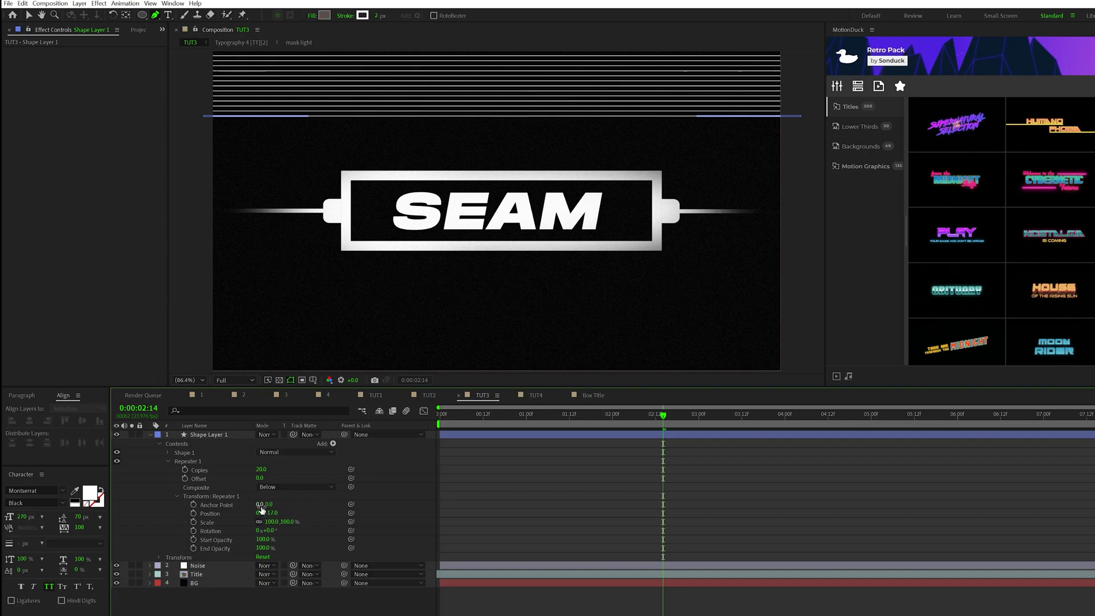
text(103)
key(Return)
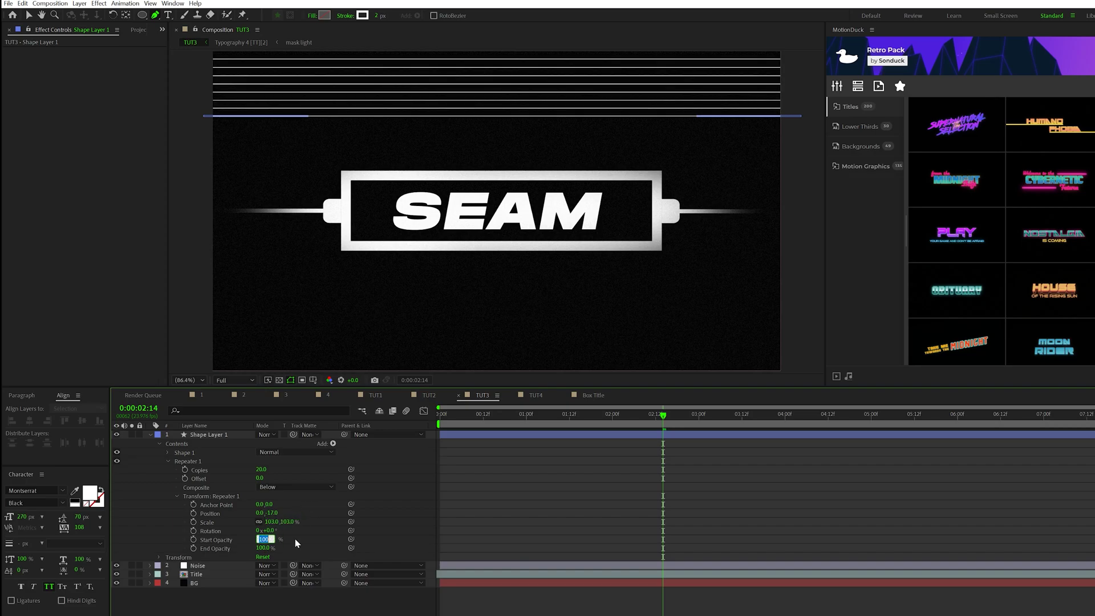
key(Return)
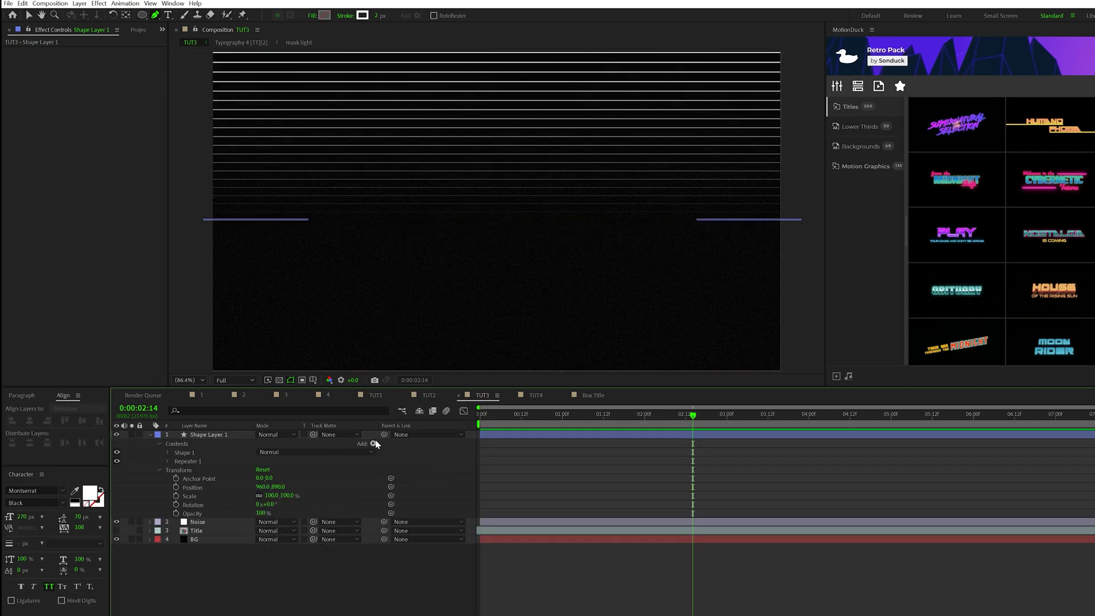
- Add Wiggle Paths with detail 20, Smooth points and 1 wiggle per second
click(375, 443)
click(320, 610)
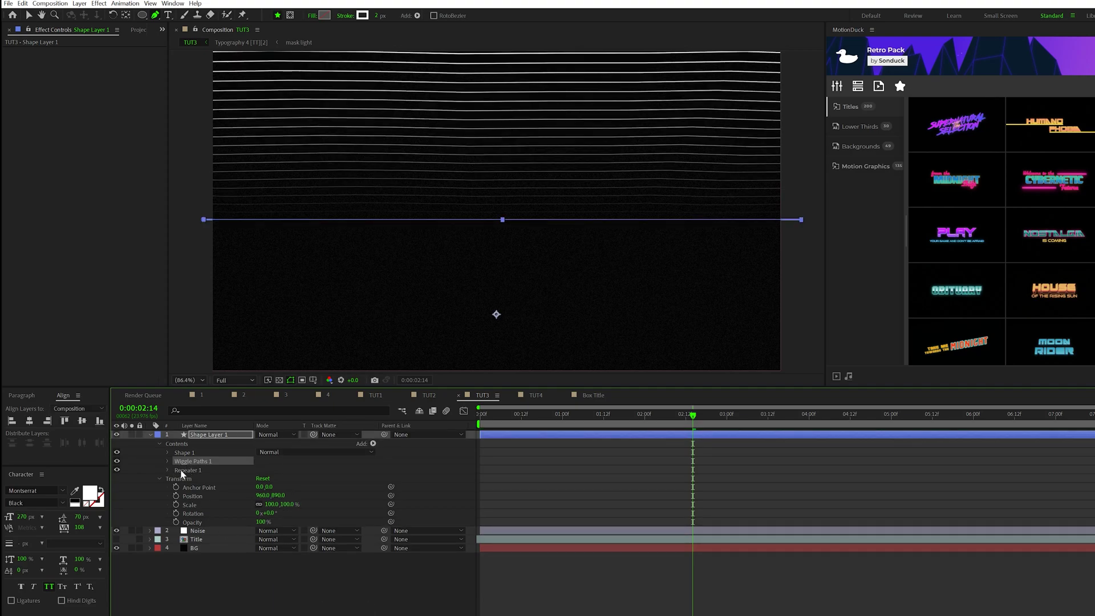
click(167, 461)
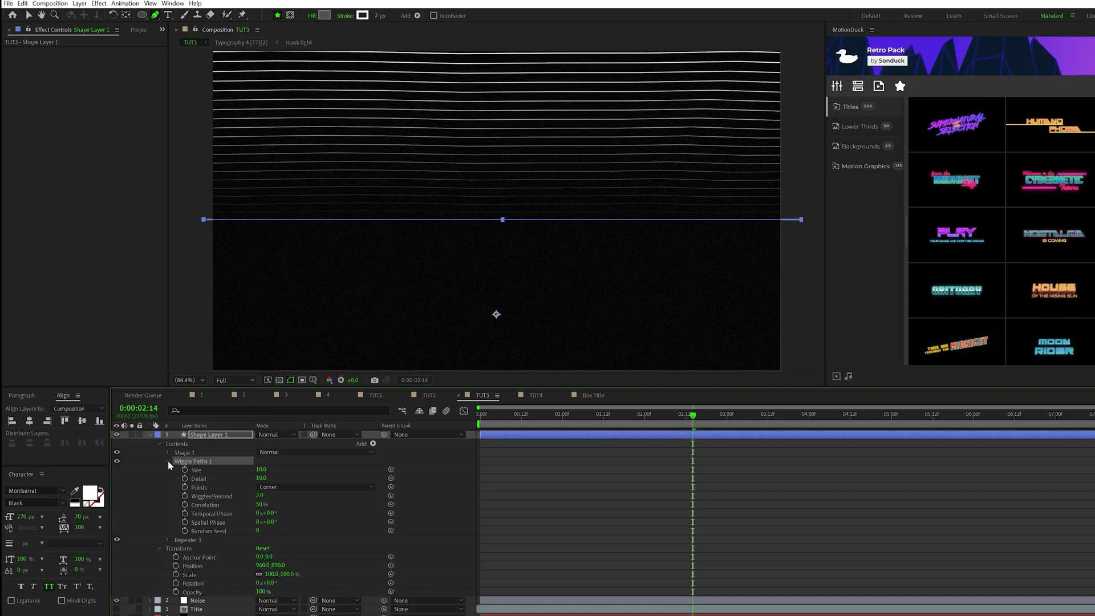
click(260, 479)
text(20)
key(Return)
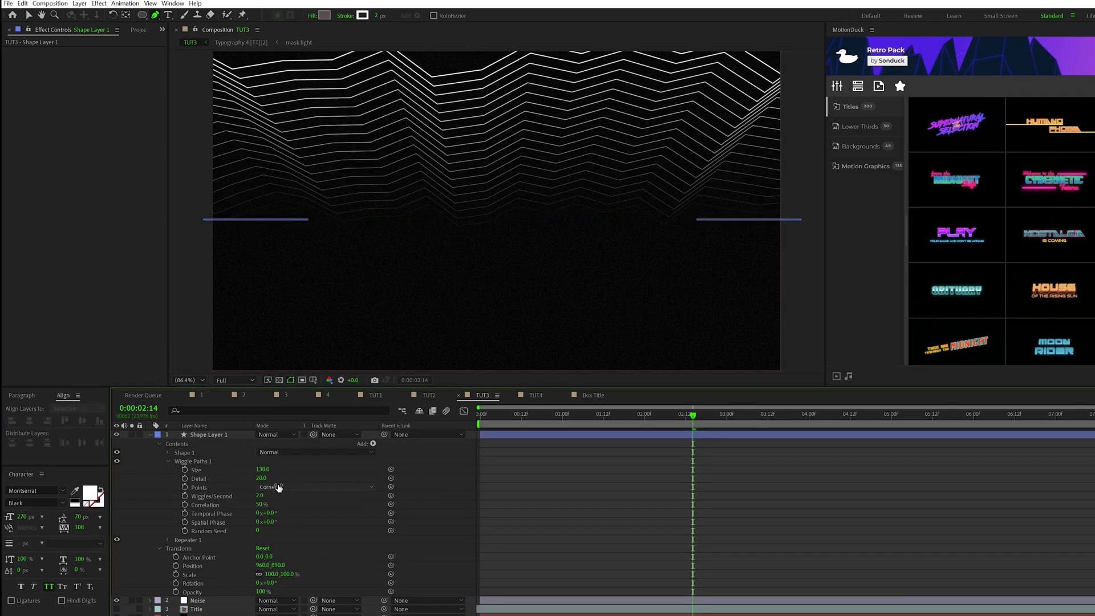
click(268, 487)
click(277, 510)
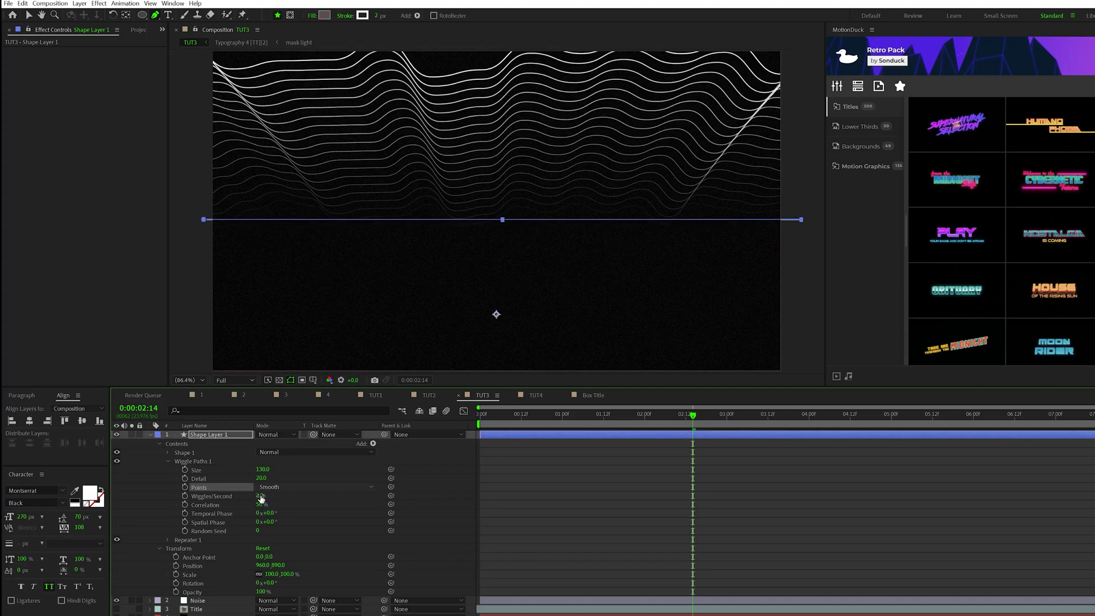
text(1)
click(311, 501)
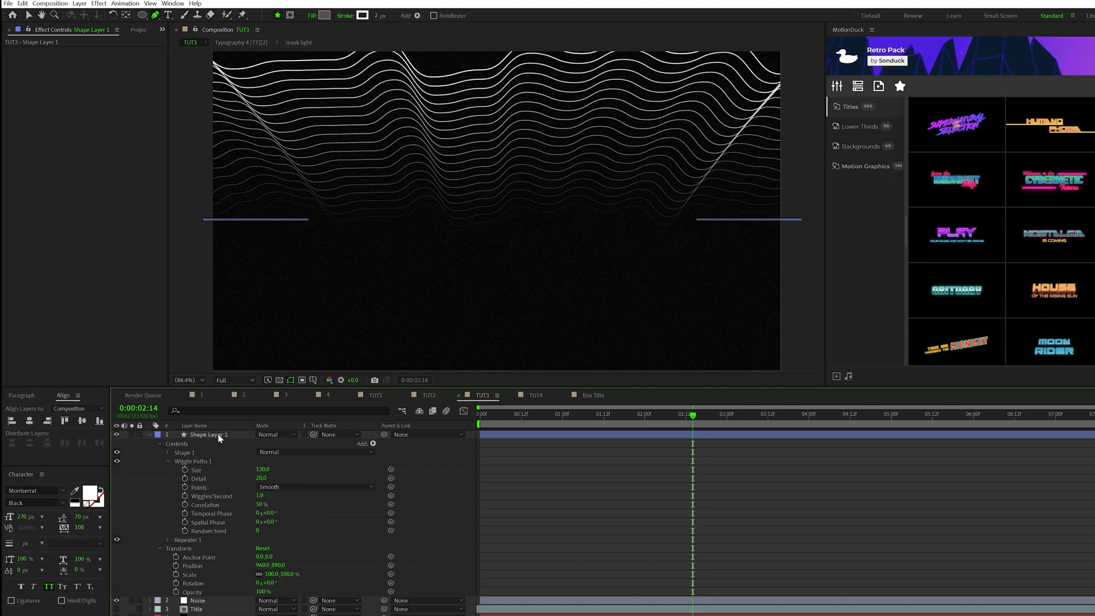
- Adjust the wave lines layer's vertical position in the frame
click(208, 434)
key(p)
drag(278, 443, 222, 442)
- Duplicate the wave lines layer and flip the copy vertically
key(ctrl+d)
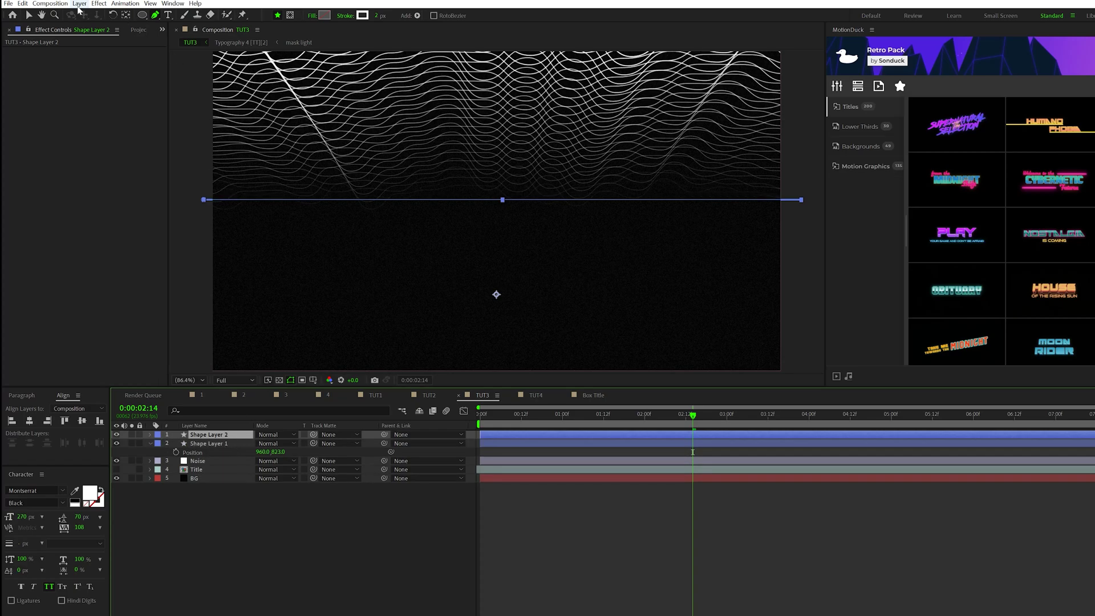
click(79, 4)
mouse_move(109, 116)
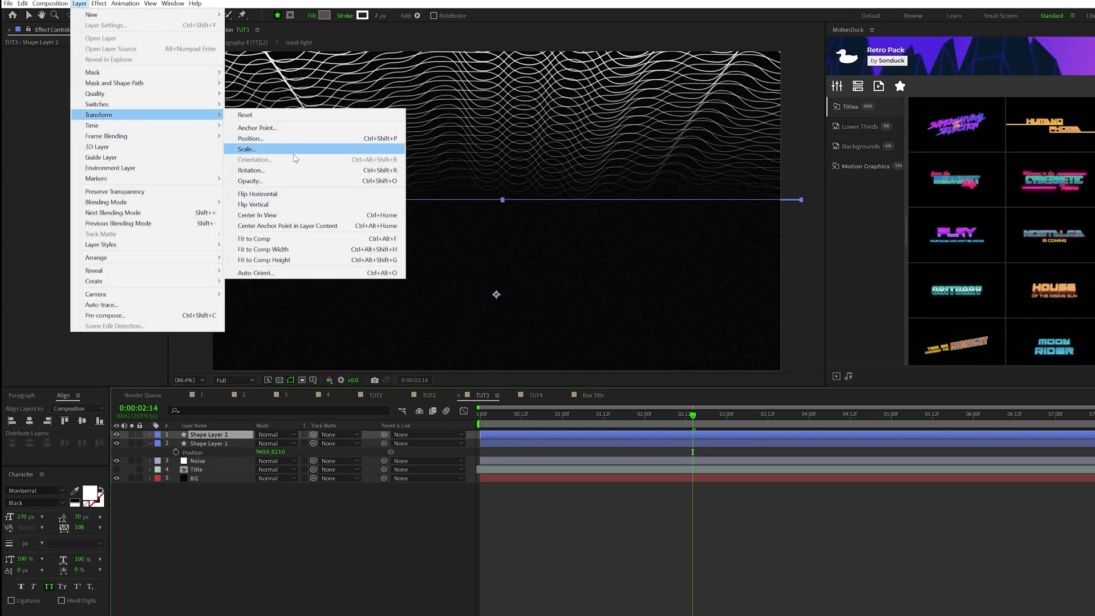
click(279, 204)
- Move the flipped waves above the title and change its Repeater Position Y to -9
key(p)
key(comma)
key(comma)
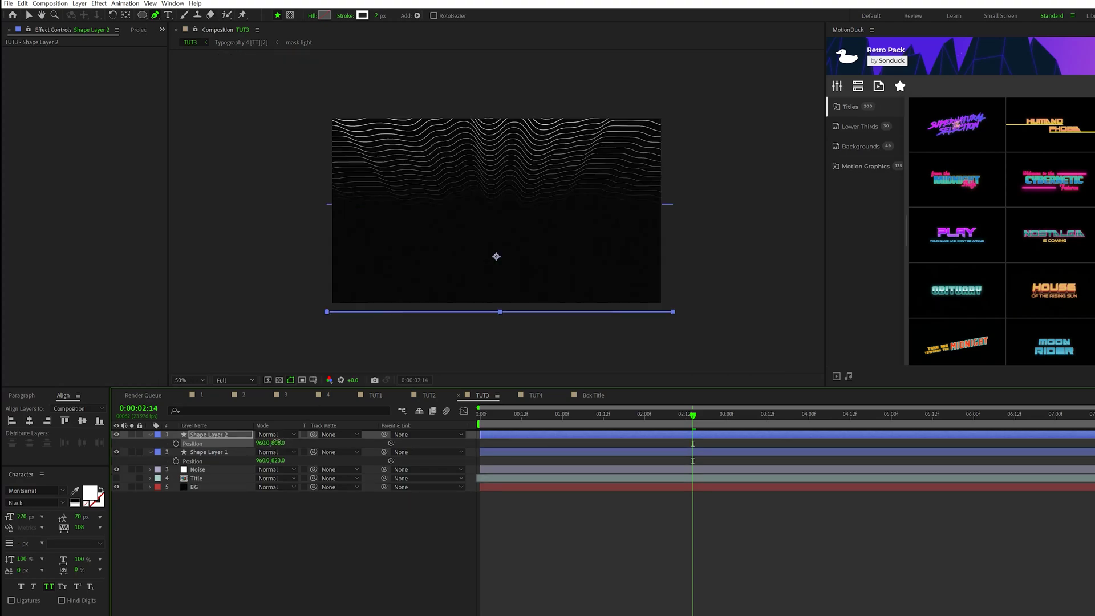
drag(273, 443, 195, 434)
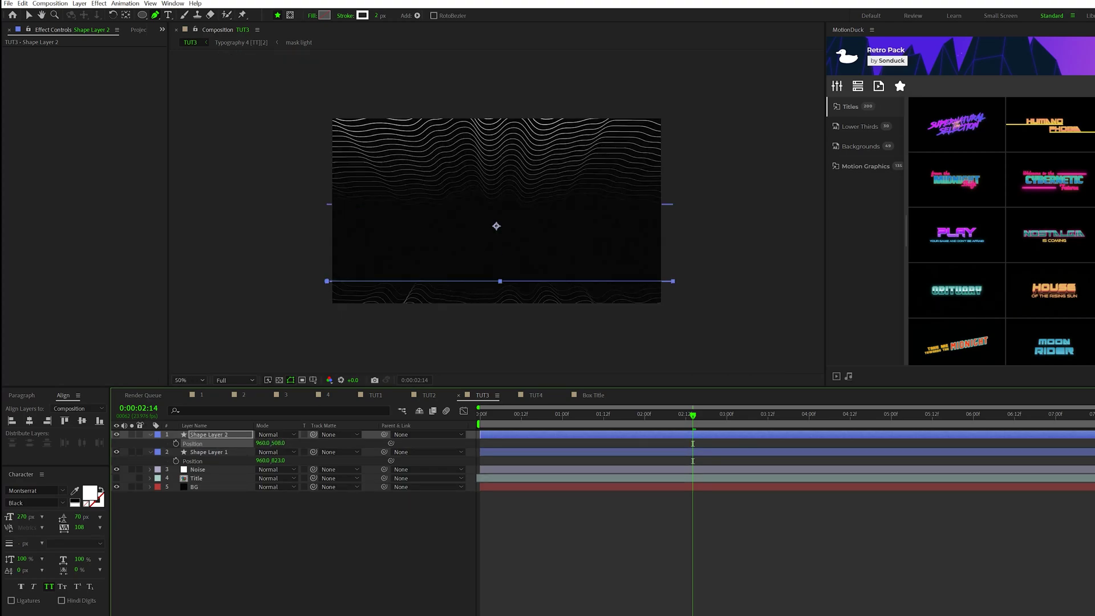
drag(279, 443, 243, 443)
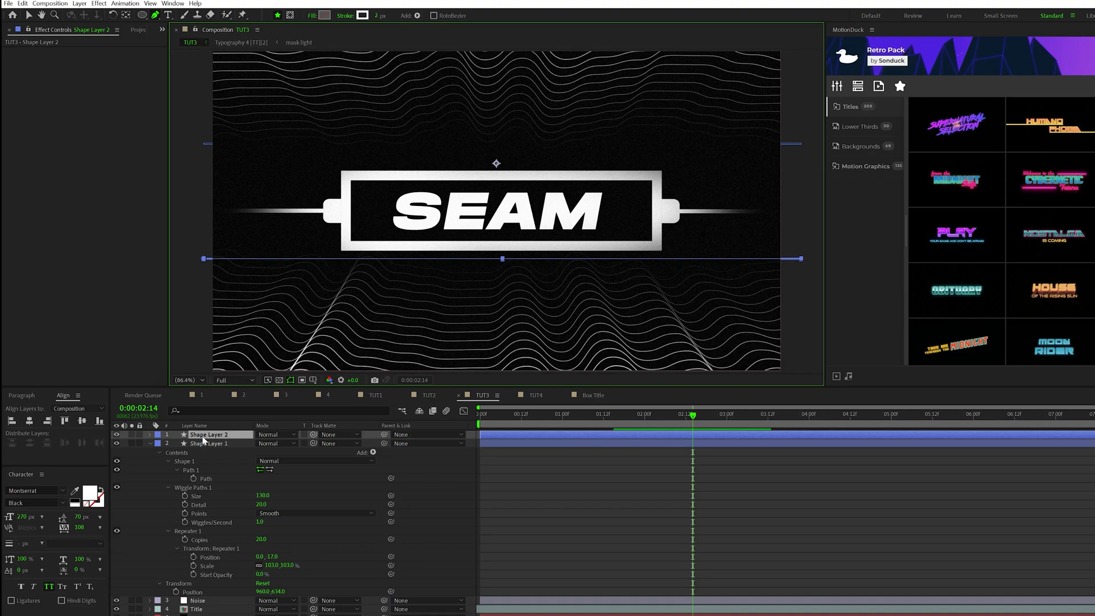
key(u)
key(u)
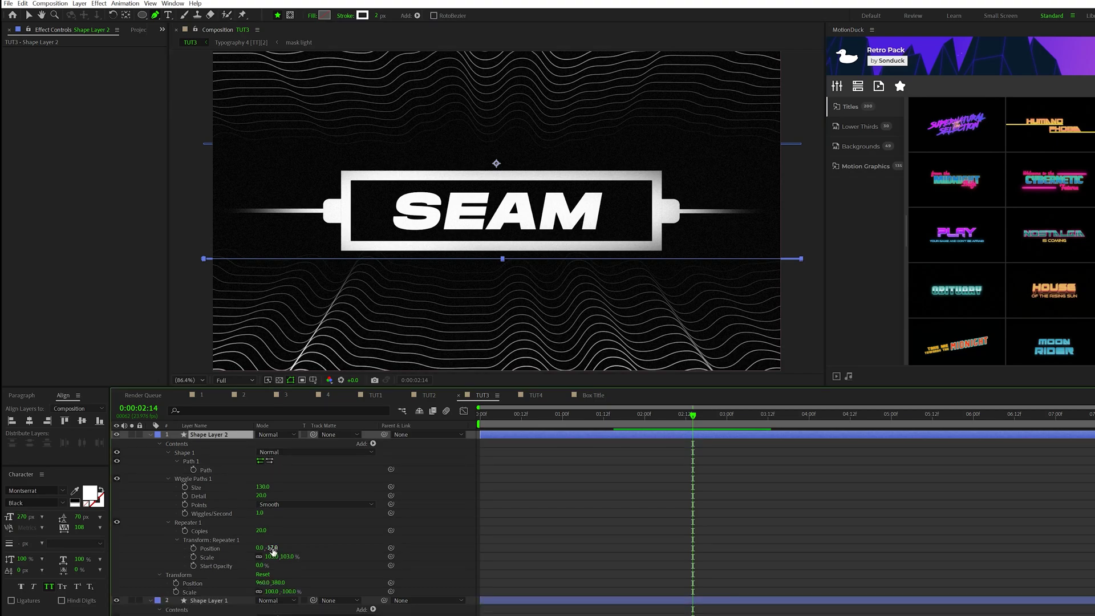
drag(273, 551, 277, 548)
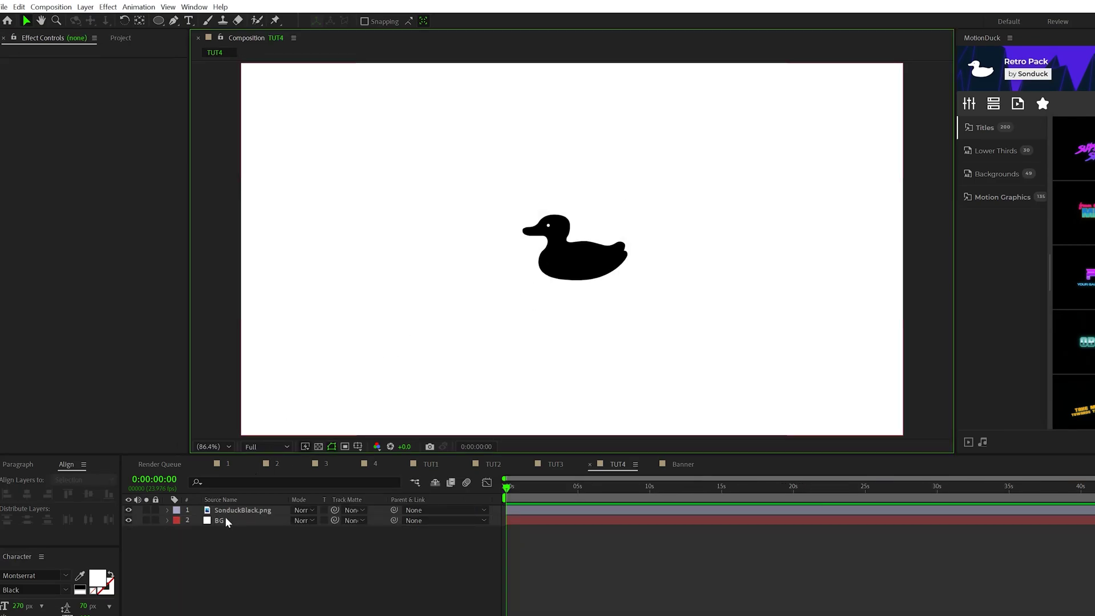
- Pre-compose the duck and BG layers into a Graphic Placeholder 01 precomp
click(217, 522)
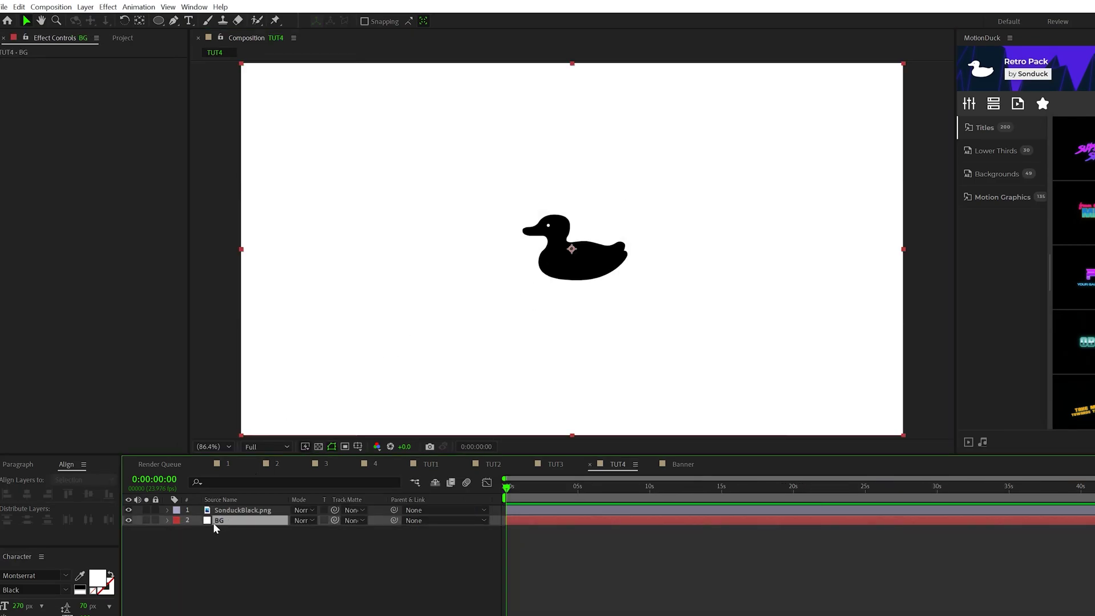
drag(208, 589, 255, 467)
click(85, 7)
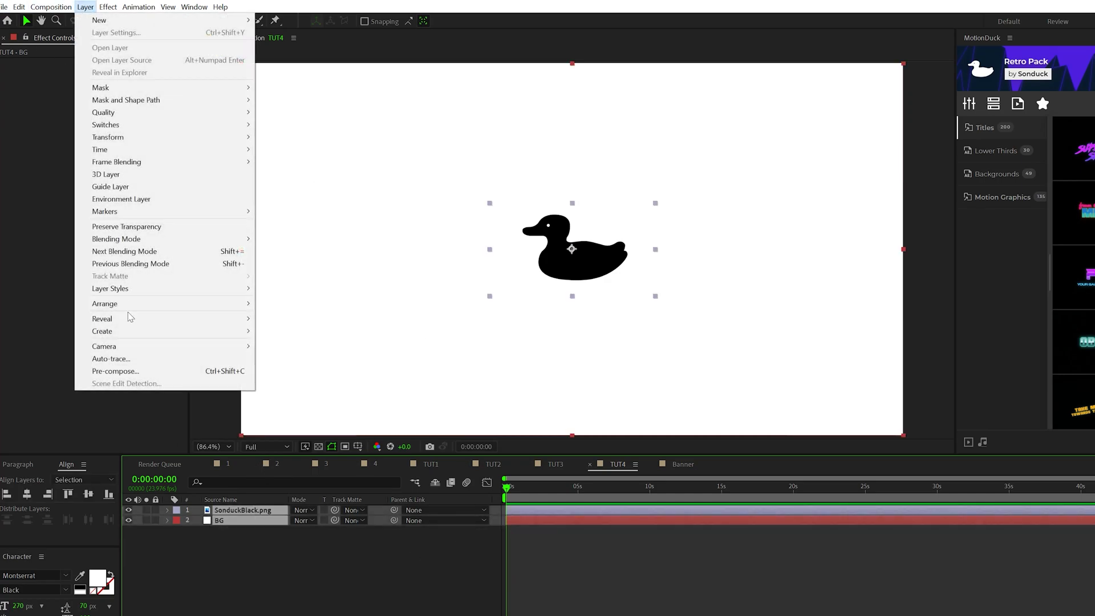
click(134, 360)
click(547, 460)
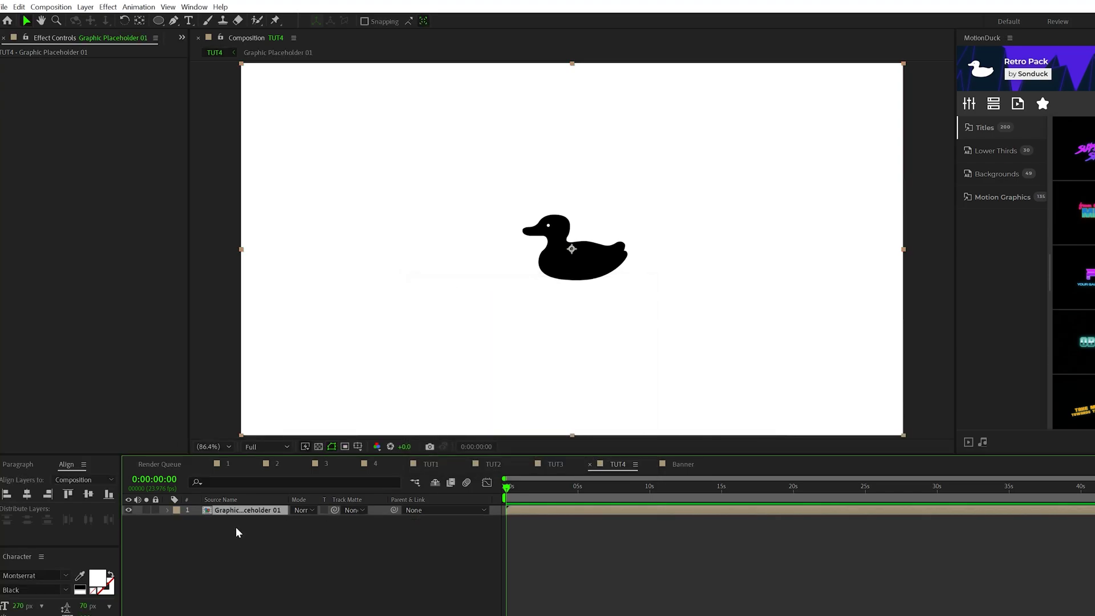
- Open Graphic Placeholder 01 and set its composition size to 250 by 200 pixels
double_click(224, 509)
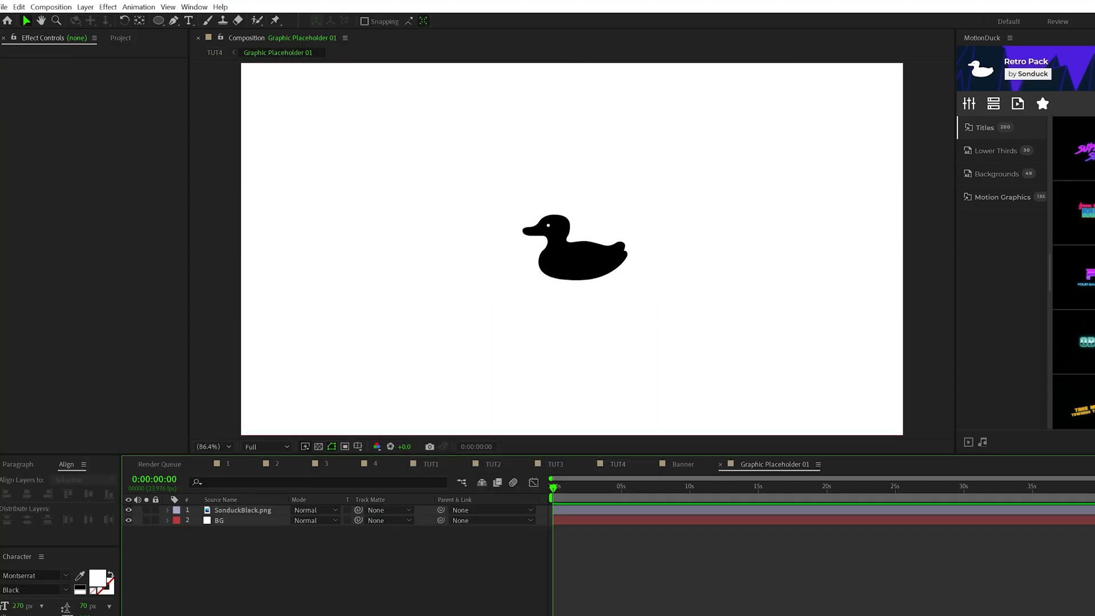
click(50, 7)
click(91, 38)
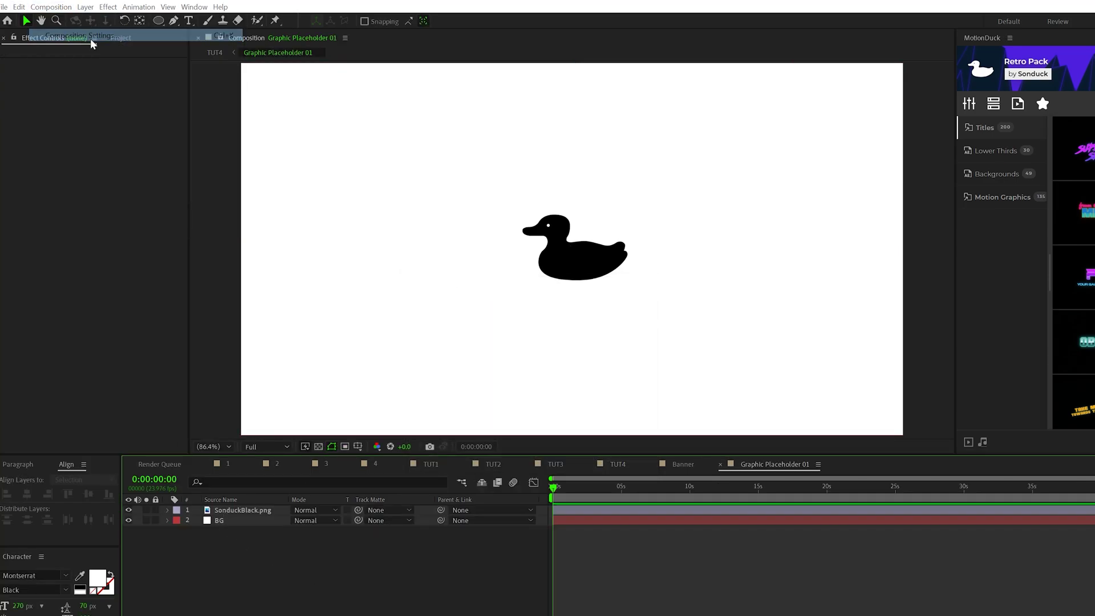
click(378, 395)
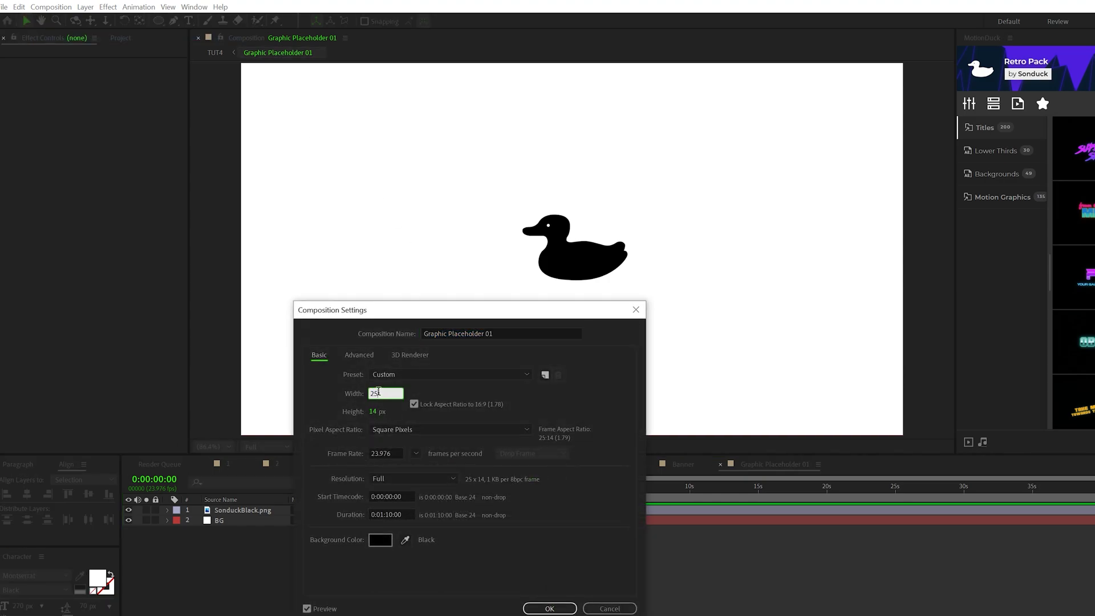
click(549, 608)
- Back in TUT4, change the composition width to 300 in Composition Settings
click(215, 53)
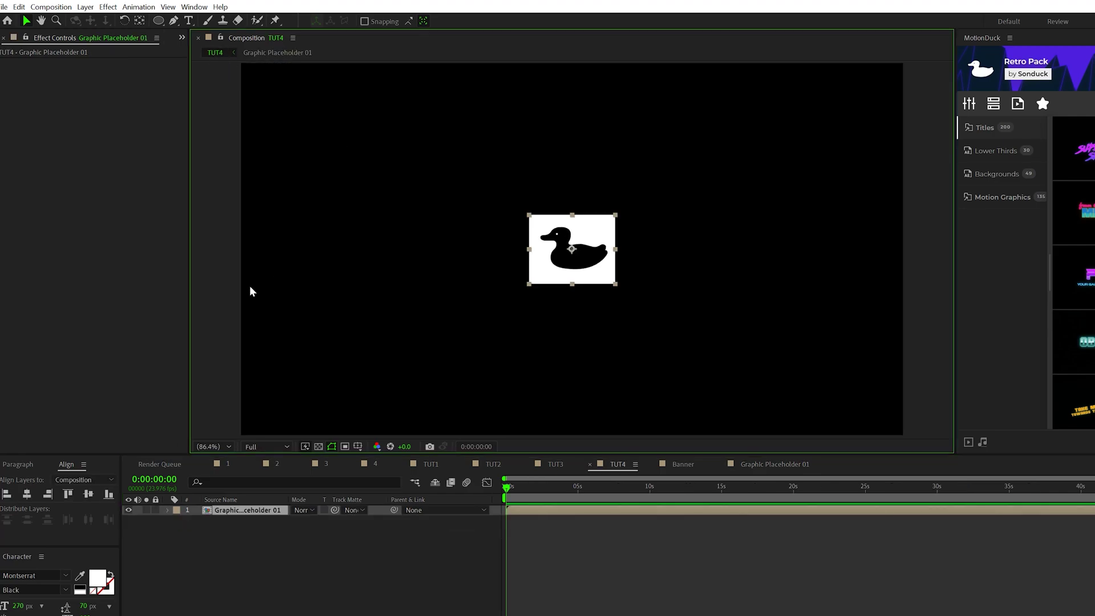
click(50, 7)
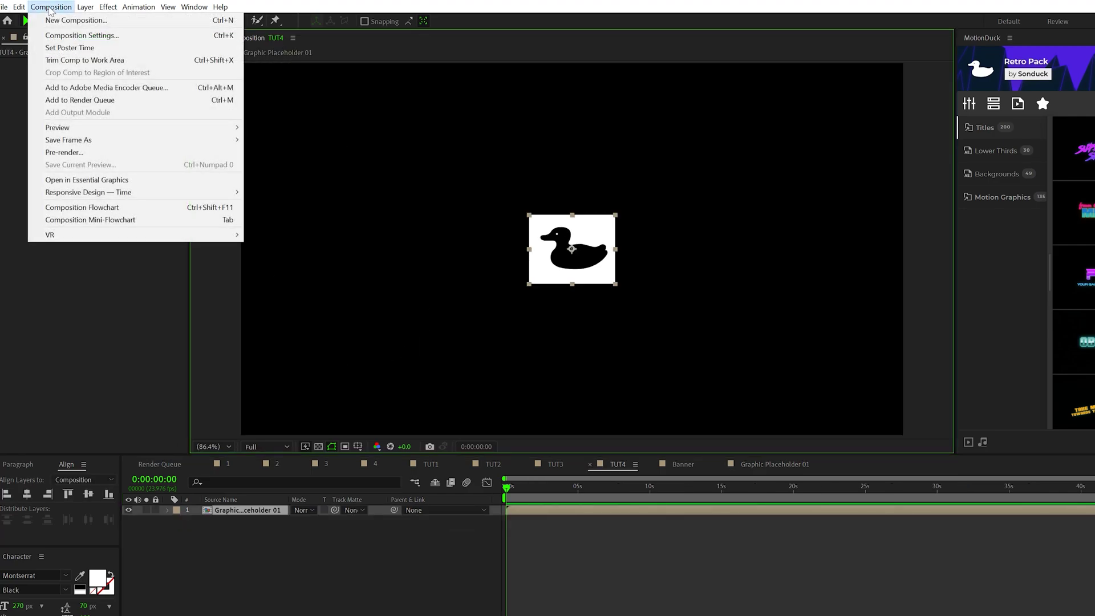
click(61, 35)
key(Tab)
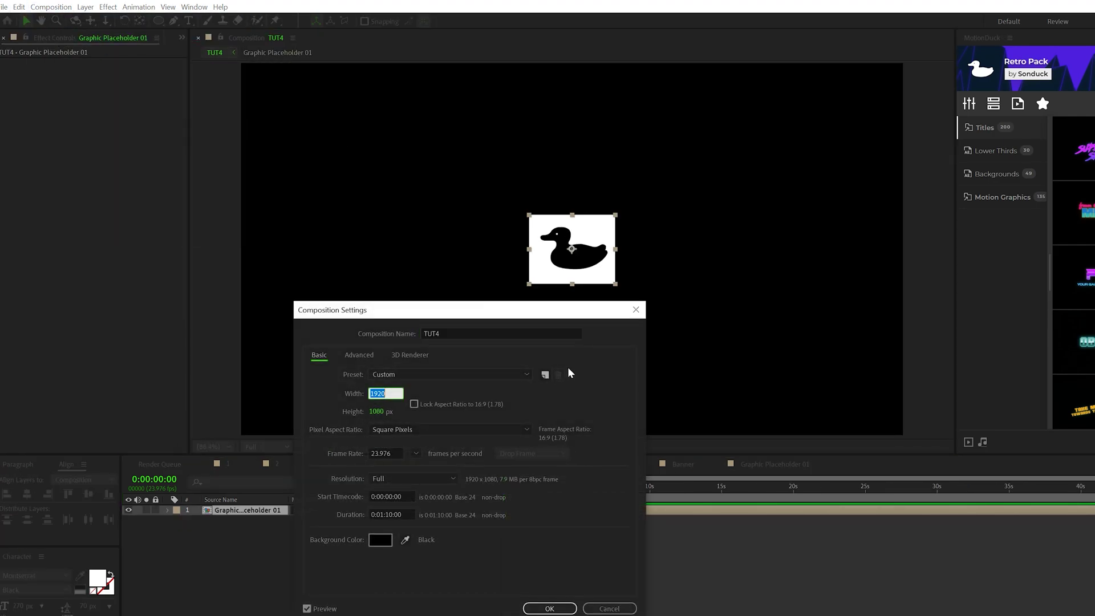
text(300)
key(Return)
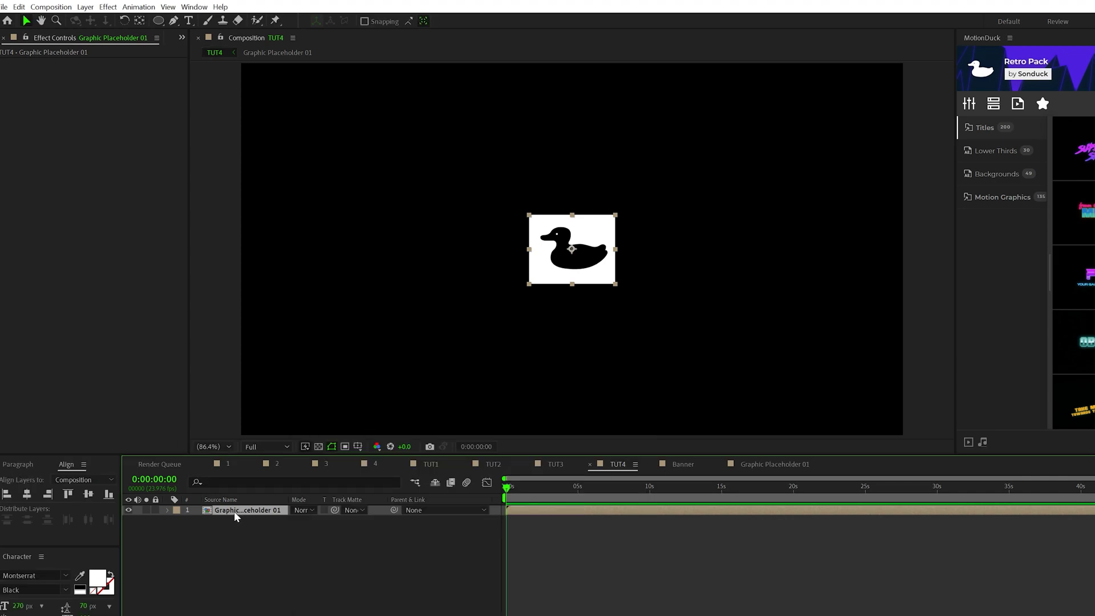
- Pre-compose the placeholder into Banner Loop with all attributes moved, open it and edit its width
key(ctrl+shift+c)
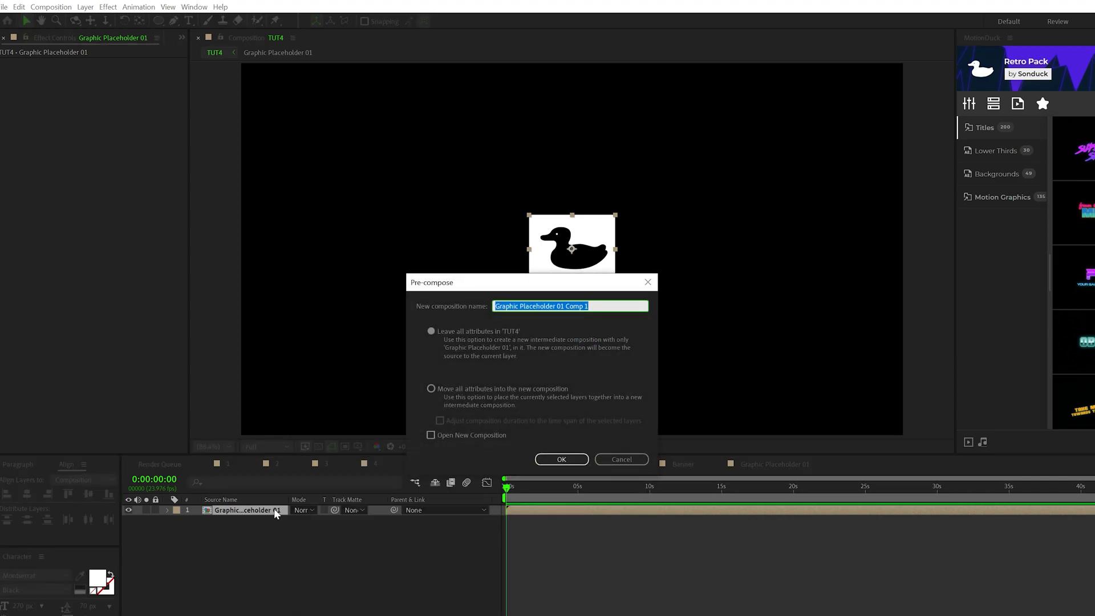
click(446, 389)
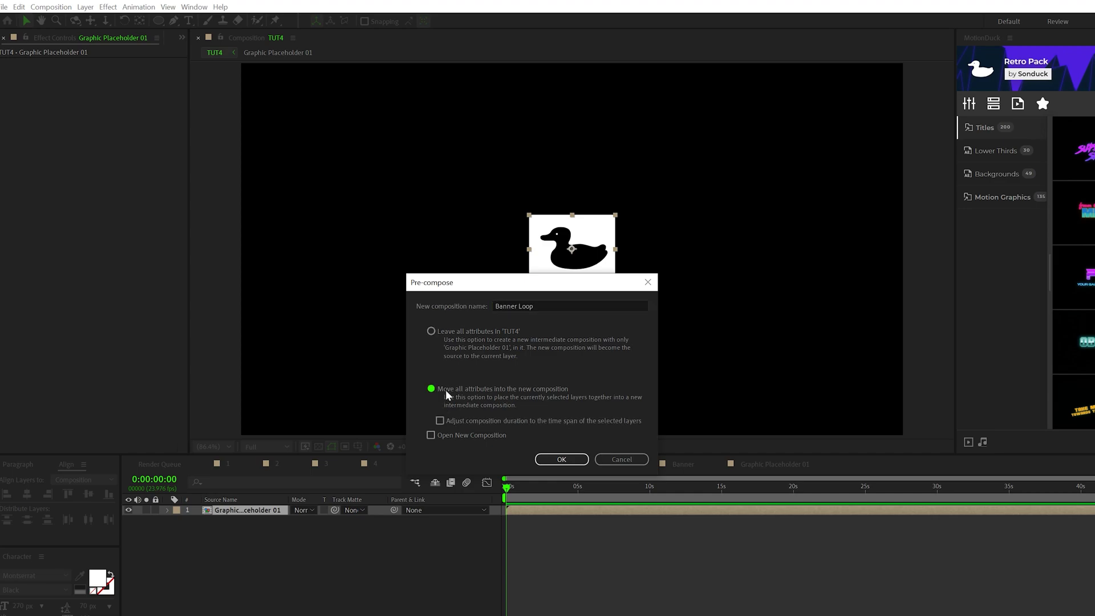
click(561, 459)
double_click(231, 510)
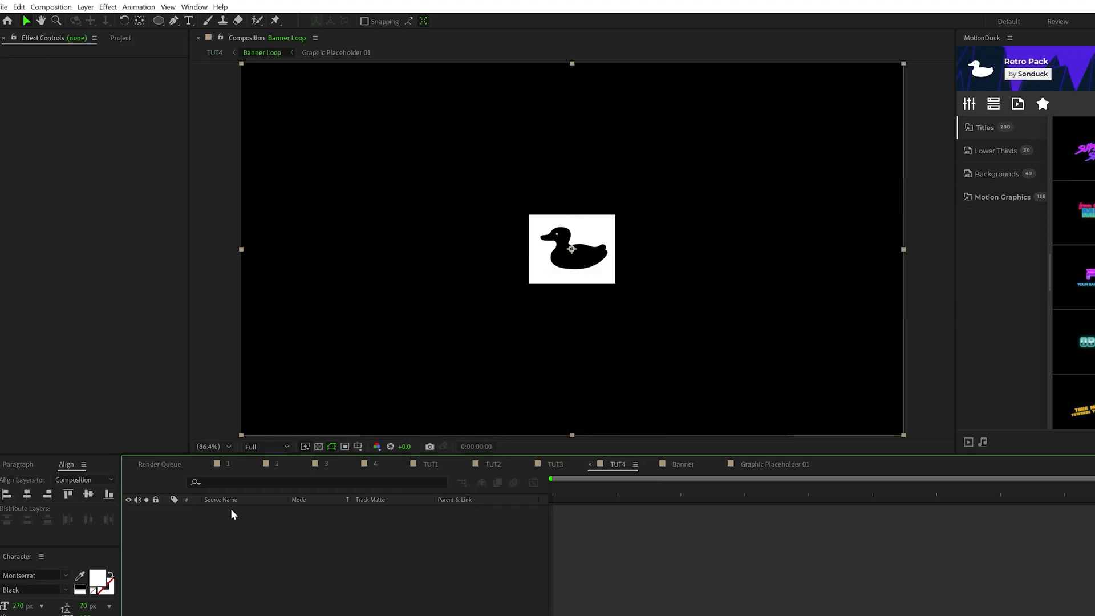
click(51, 7)
click(74, 36)
click(371, 394)
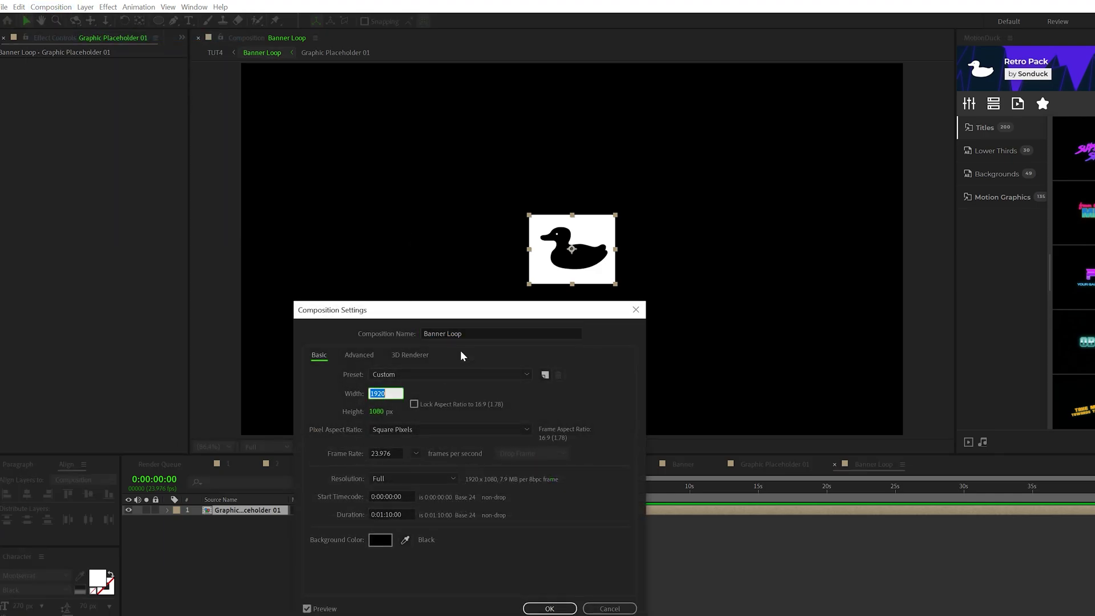
- Widen Banner Loop and apply Motion Tile with a larger Output Width so ducks span it
key(Return)
click(108, 6)
mouse_move(143, 350)
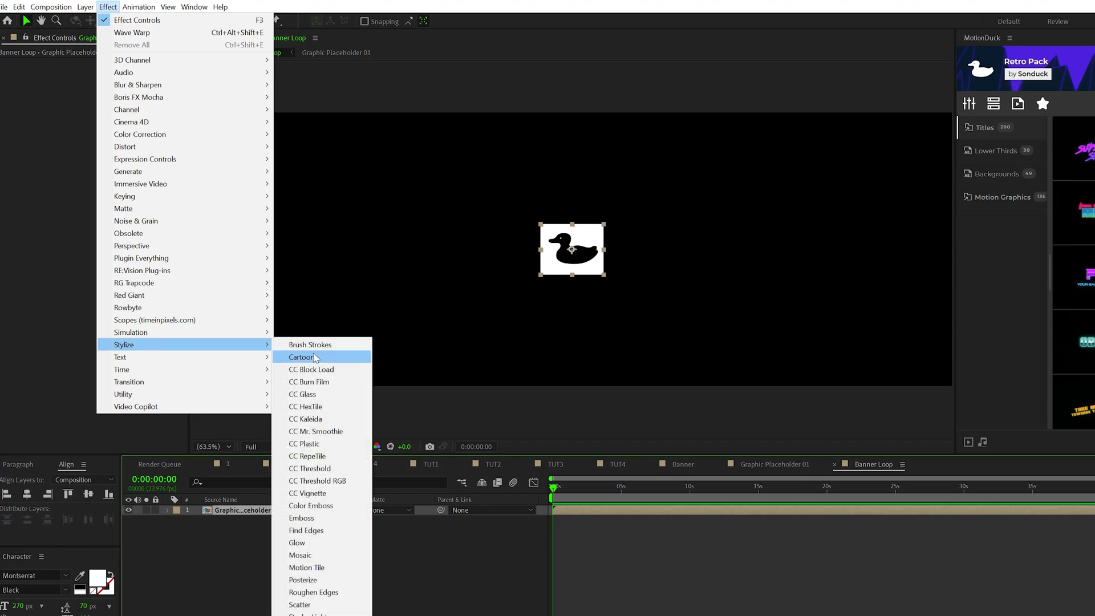
click(319, 559)
drag(110, 104, 181, 106)
key(comma)
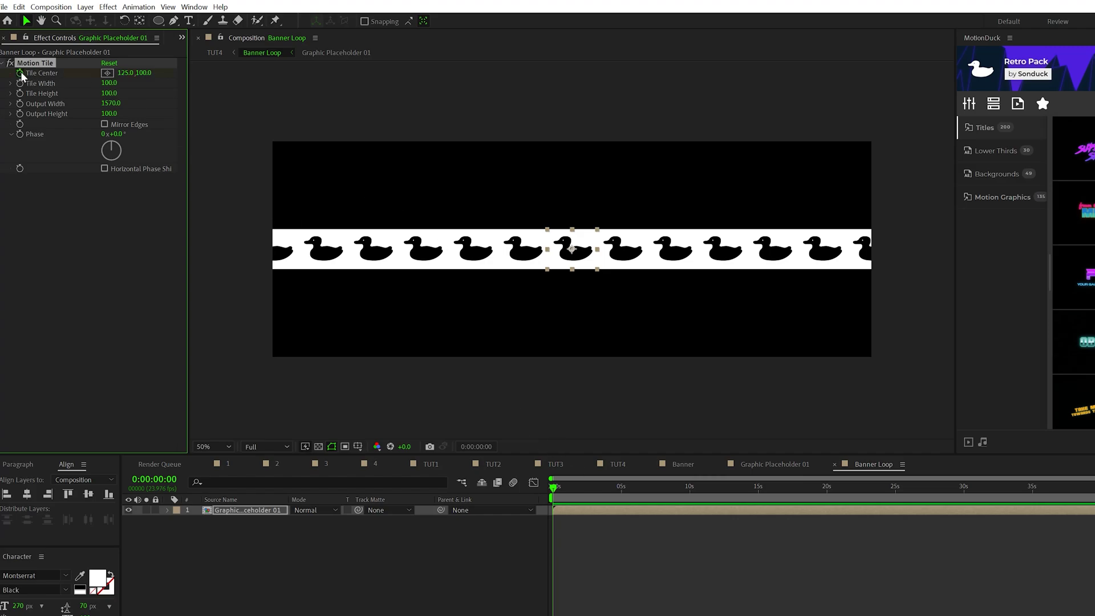
- Keyframe Tile Center X to -544 at ten seconds and preview the sliding loop
drag(627, 494, 689, 495)
drag(124, 75, 10, 82)
drag(123, 74, 6, 78)
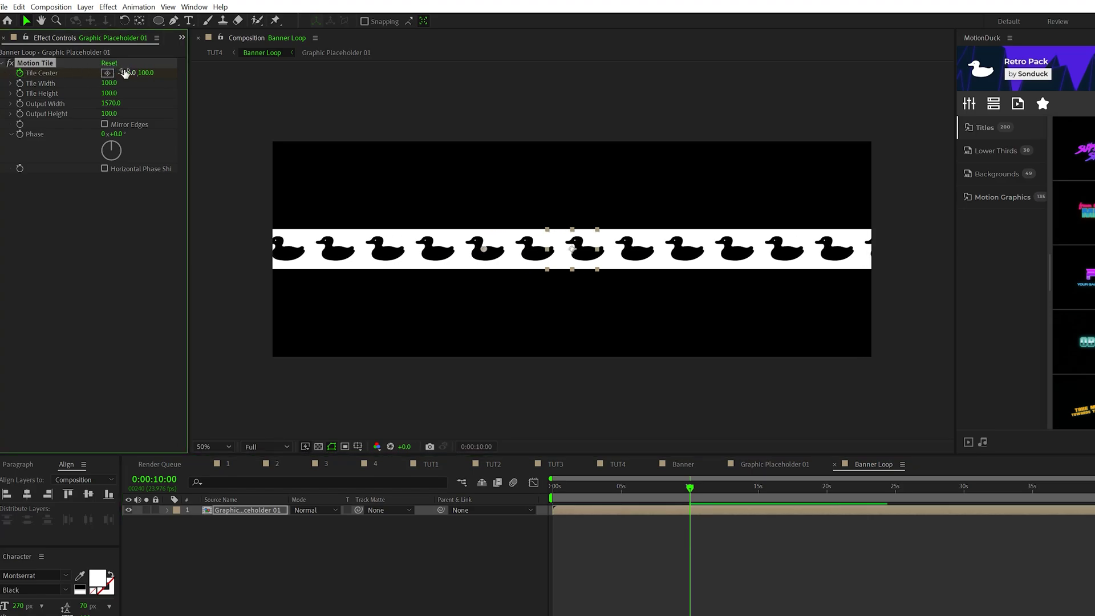
drag(126, 73, 6, 77)
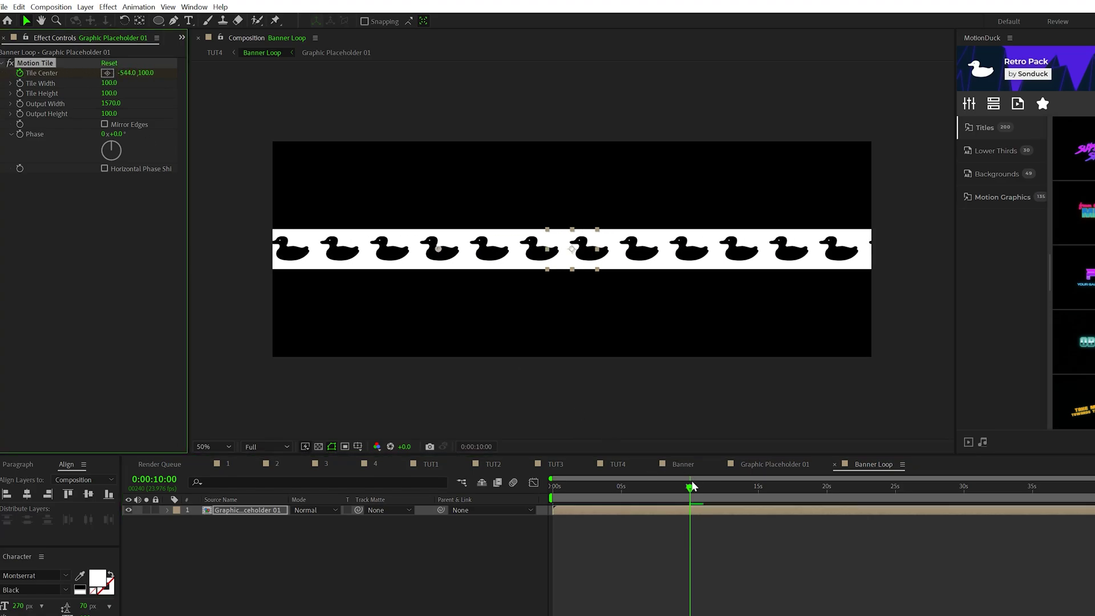
key(shift+slash)
key(space)
- Add a -90° Linear Wipe to Banner Loop in TUT4, keyframing Transition Completion from 0 to 15%
click(215, 53)
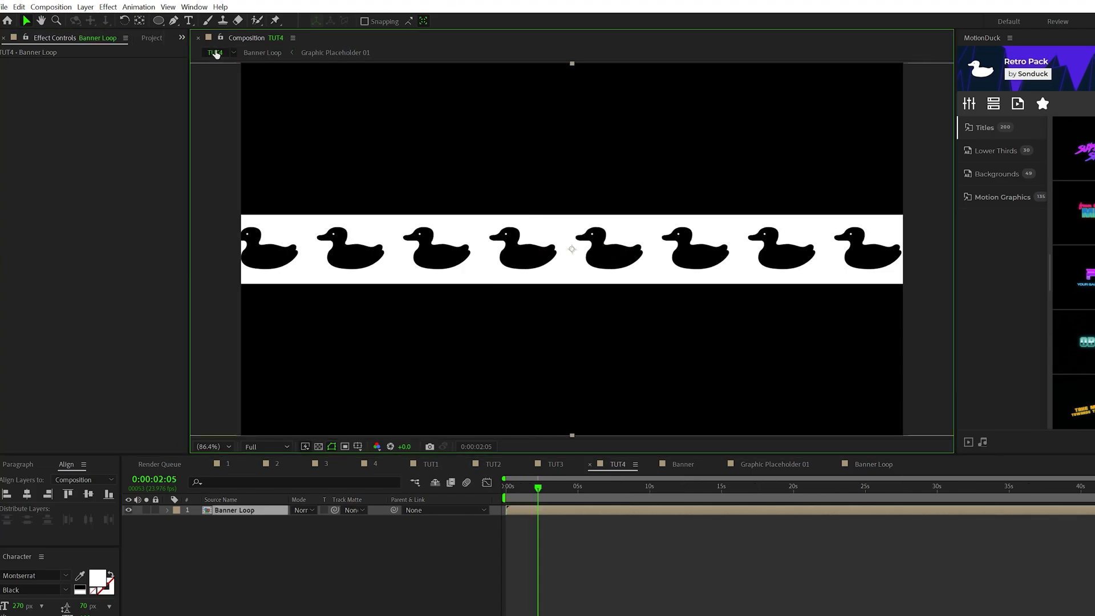
click(108, 6)
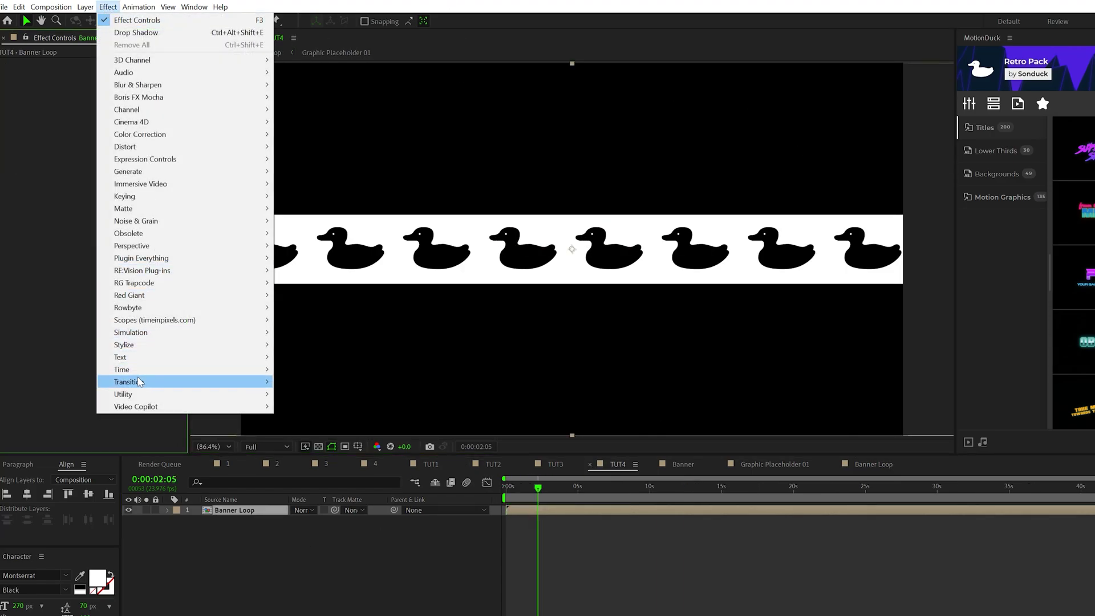
mouse_move(171, 382)
click(343, 555)
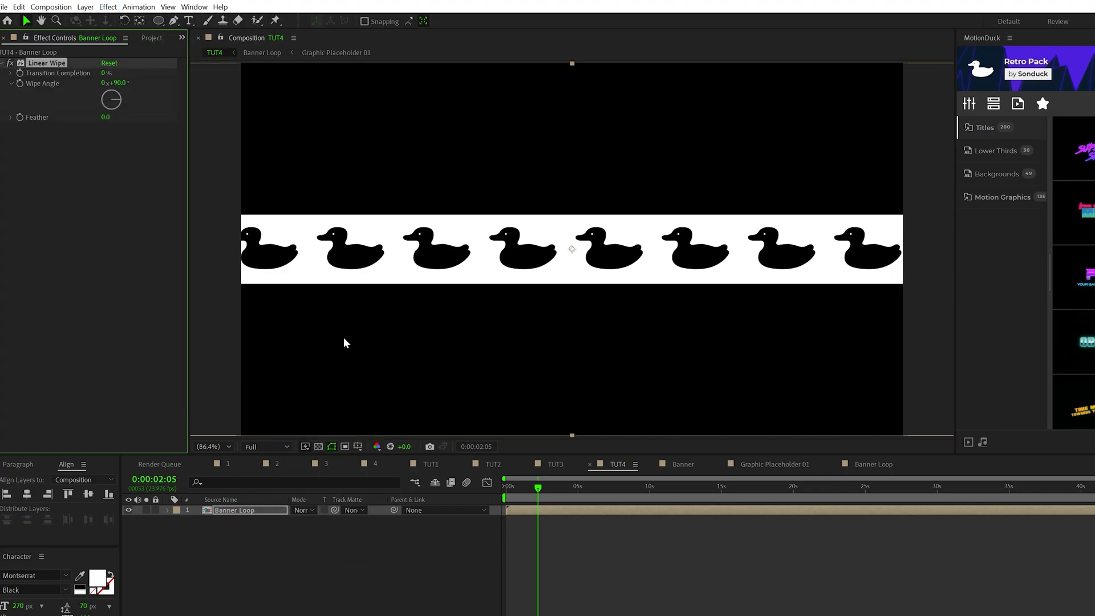
text(-90)
key(Return)
key(Home)
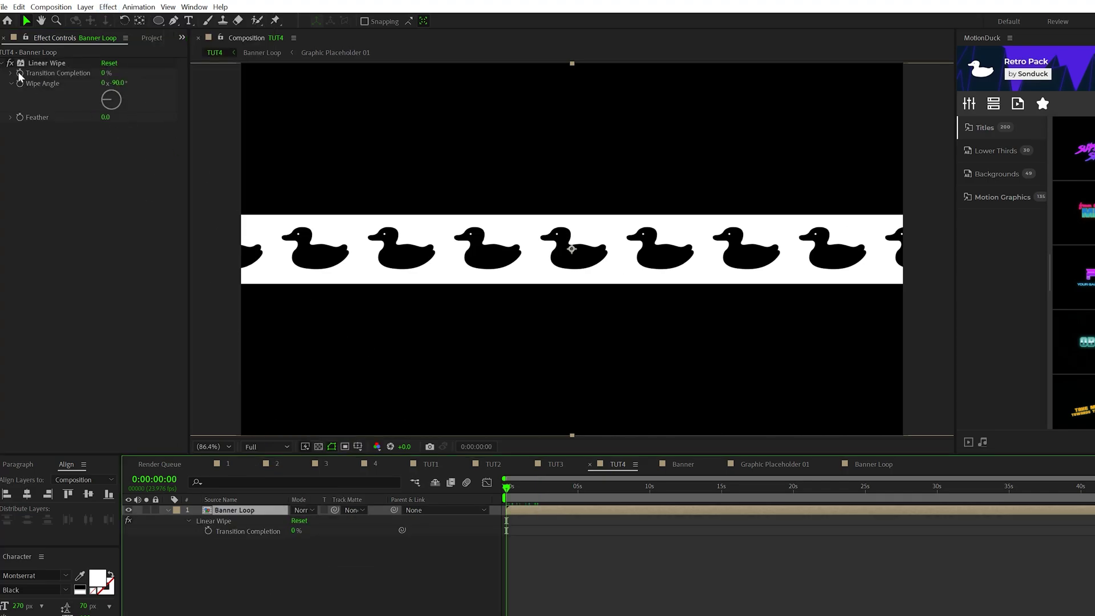
click(20, 73)
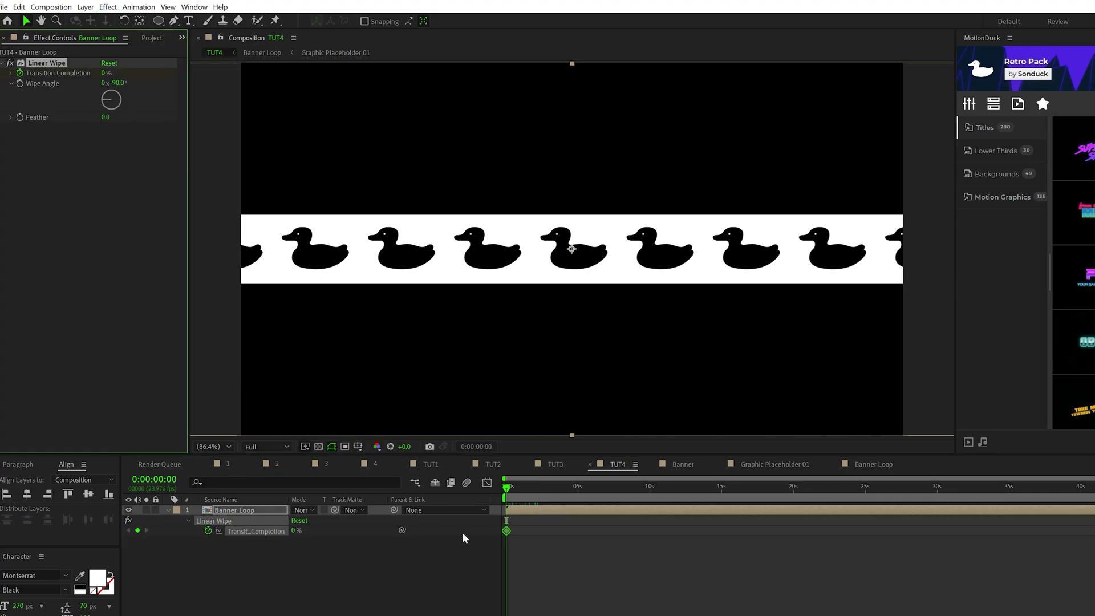
key(u)
key(u)
key(u)
drag(506, 541, 515, 542)
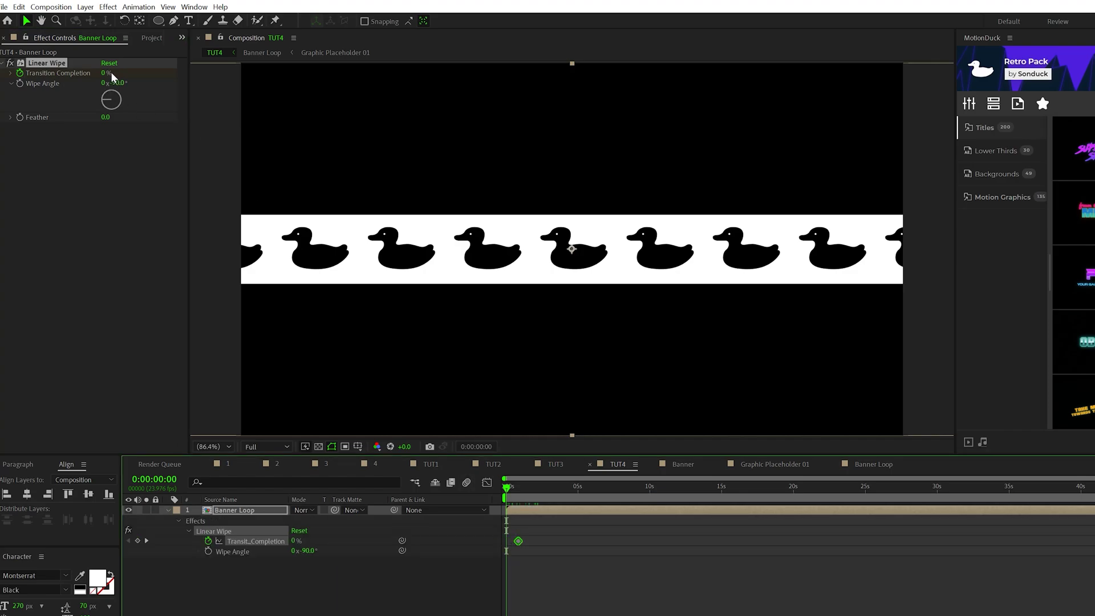
drag(104, 74, 137, 74)
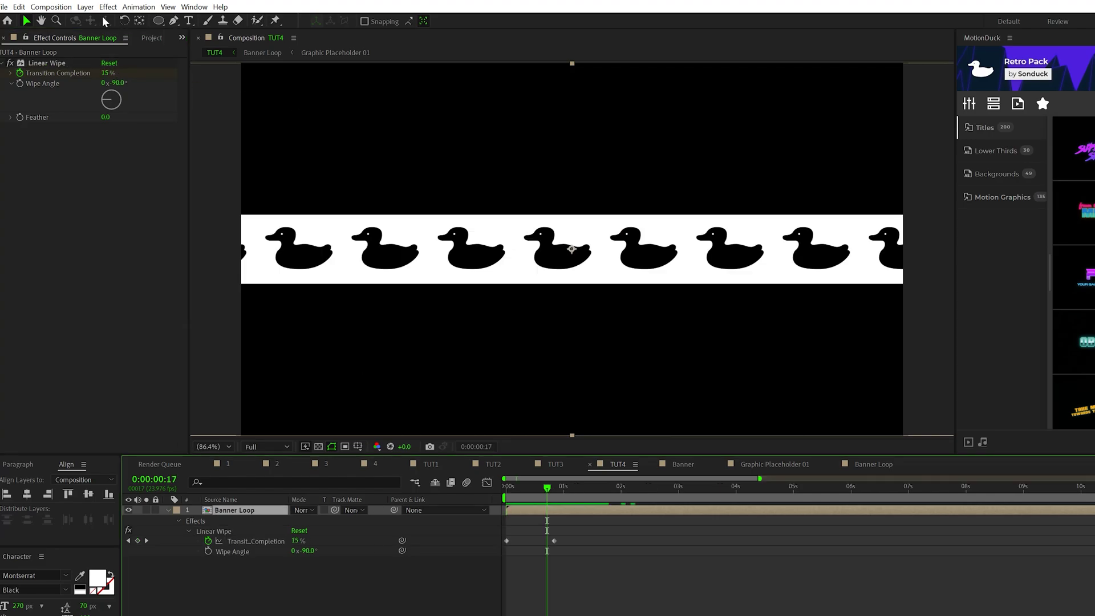
- Add a Drop Shadow with 35% opacity, distance 0 and softness 200
click(108, 7)
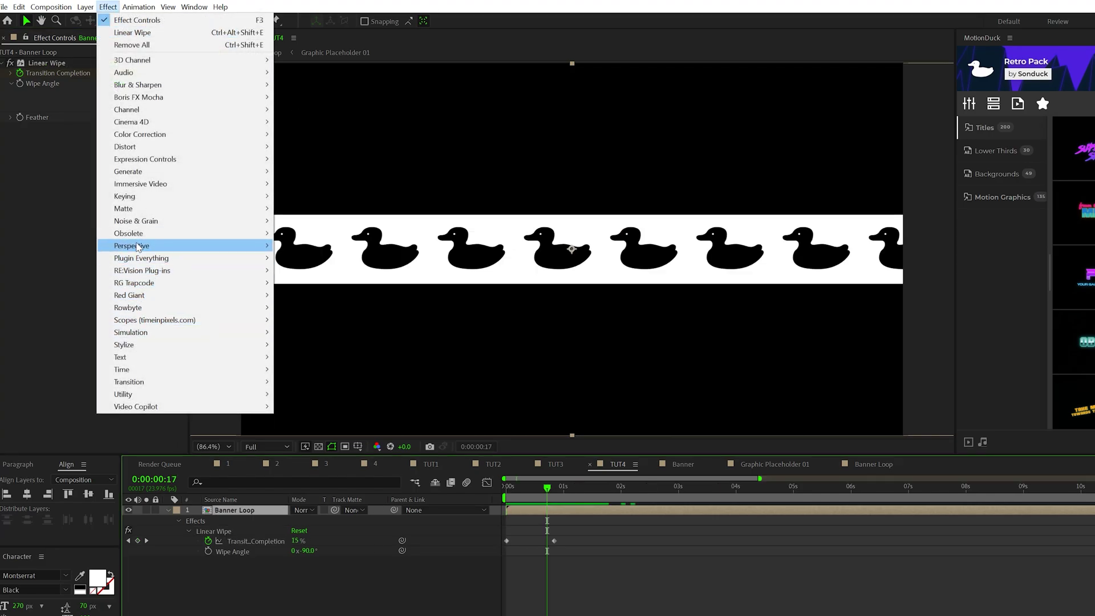
mouse_move(192, 247)
click(308, 346)
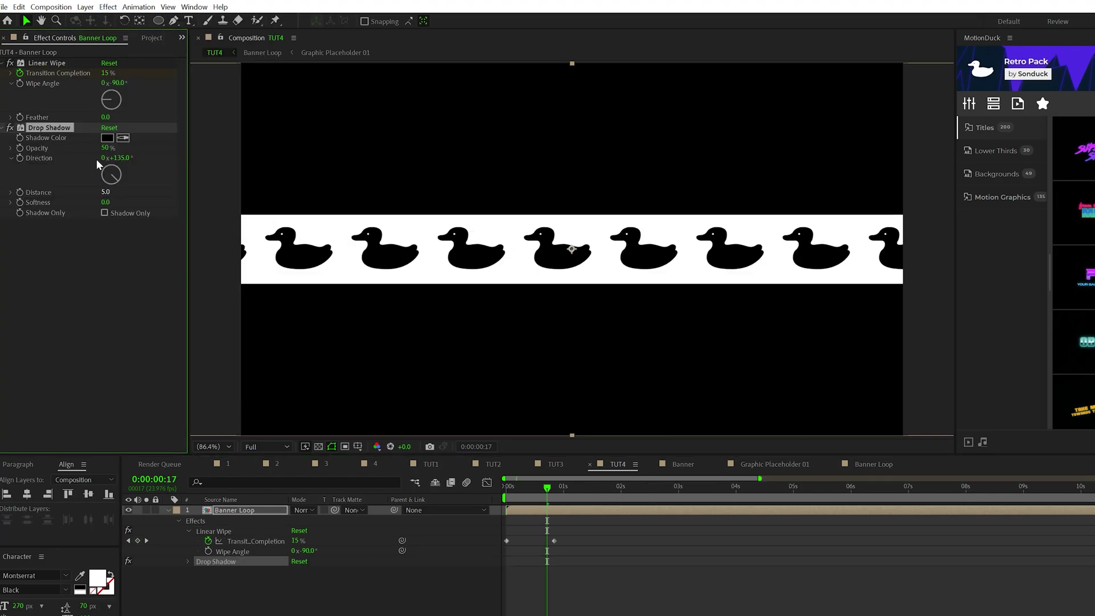
click(108, 191)
text(0)
key(Return)
click(105, 202)
text(200)
key(Return)
- Tilt the banner to -14°, then add a copy rotated to 5° and moved up and right
click(168, 511)
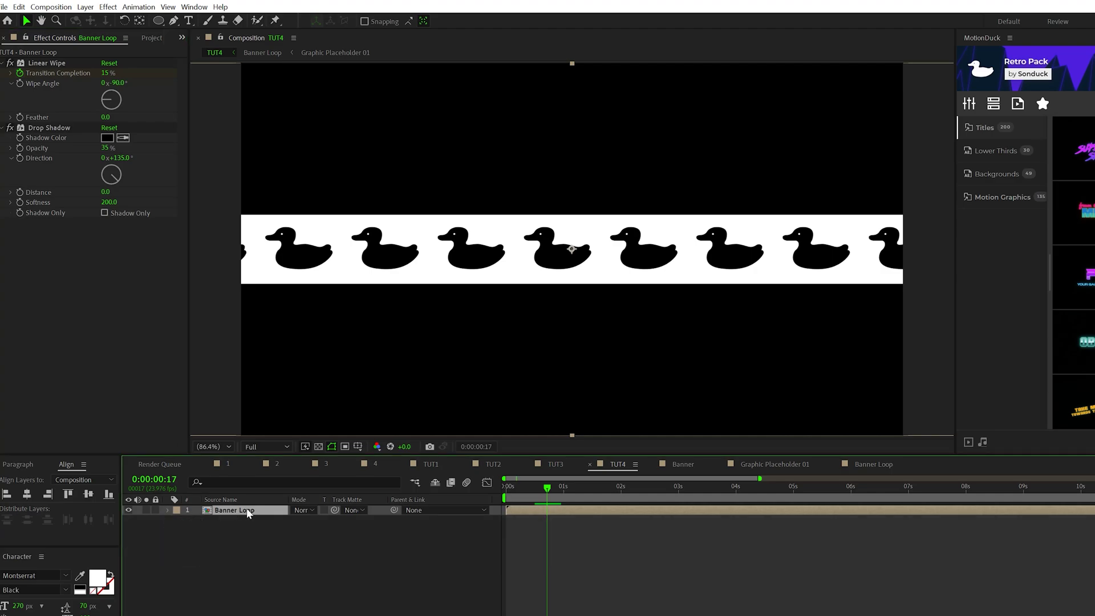
scroll(464, 343, down, 2)
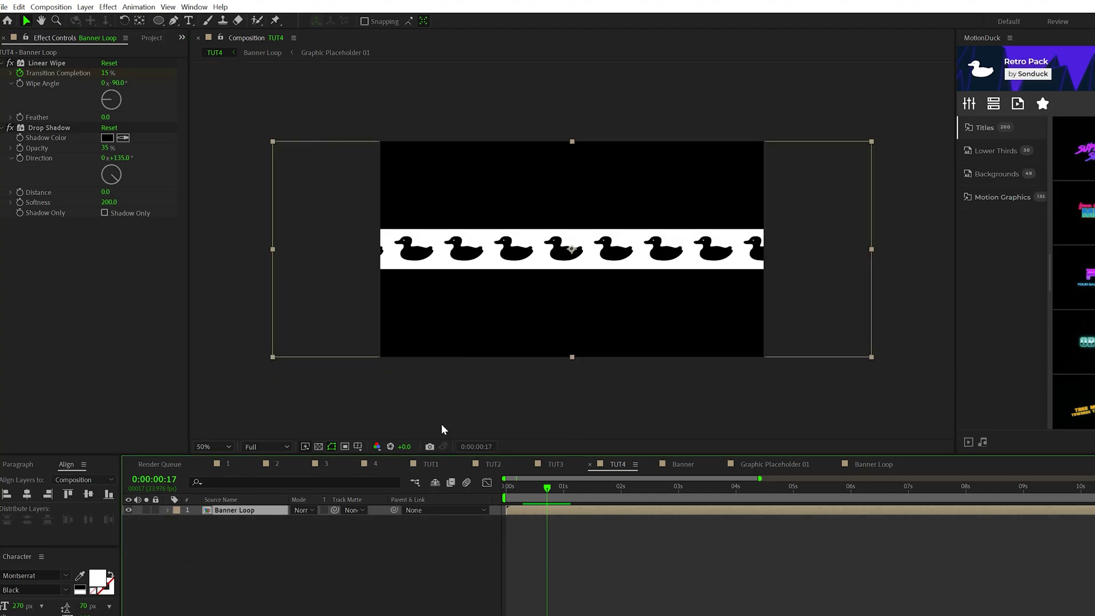
drag(303, 520, 299, 521)
click(231, 511)
key(ctrl+d)
key(r)
drag(303, 520, 314, 521)
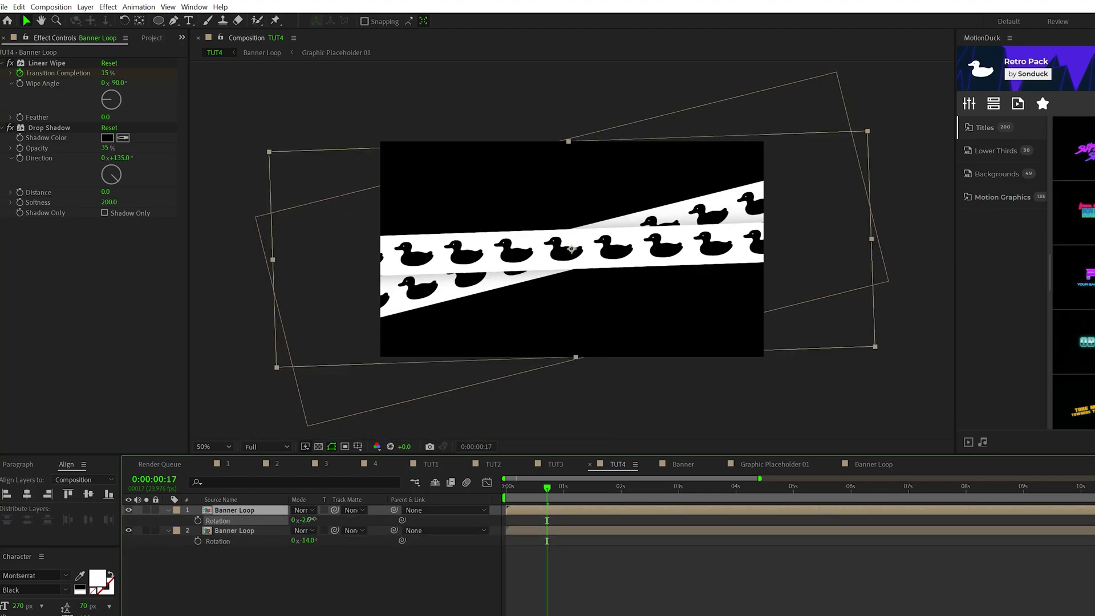
drag(582, 261, 596, 244)
- Add more banner copies, one rotated -21° and moved up-right, spreading them across the frame
click(232, 511)
key(ctrl+d)
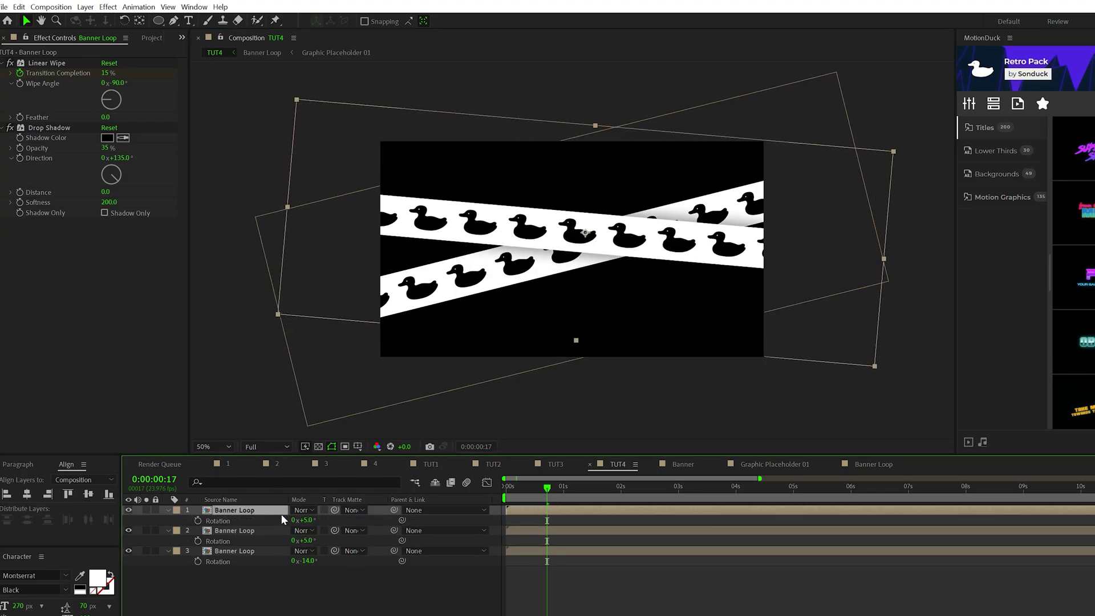
drag(305, 520, 306, 520)
drag(606, 226, 650, 193)
key(ctrl+d)
key(ctrl+d)
key(ctrl+d)
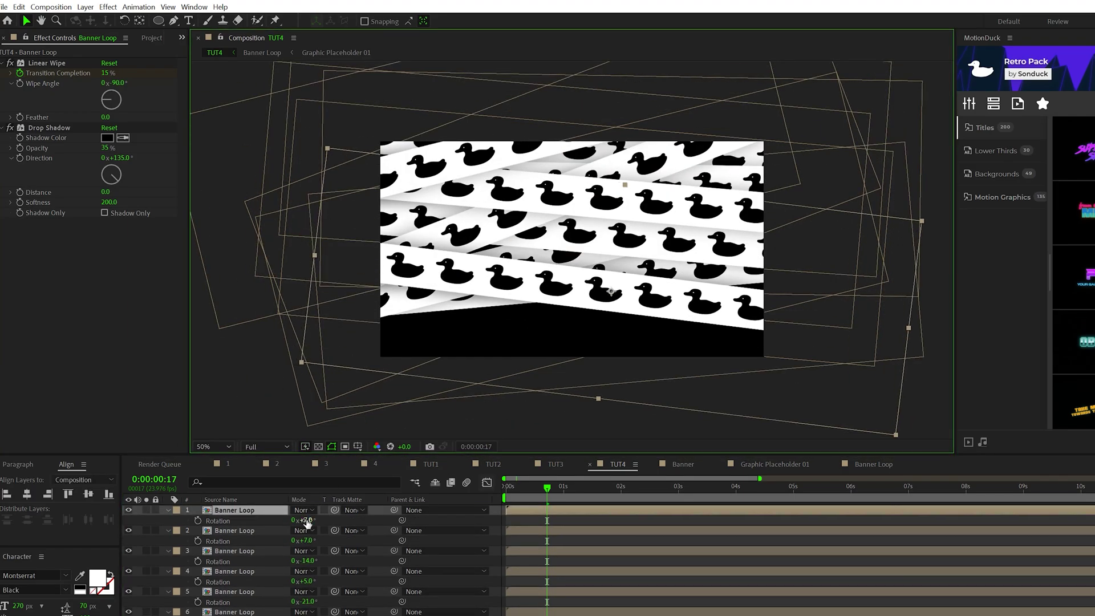
key(r)
scroll(610, 329, up, 3)
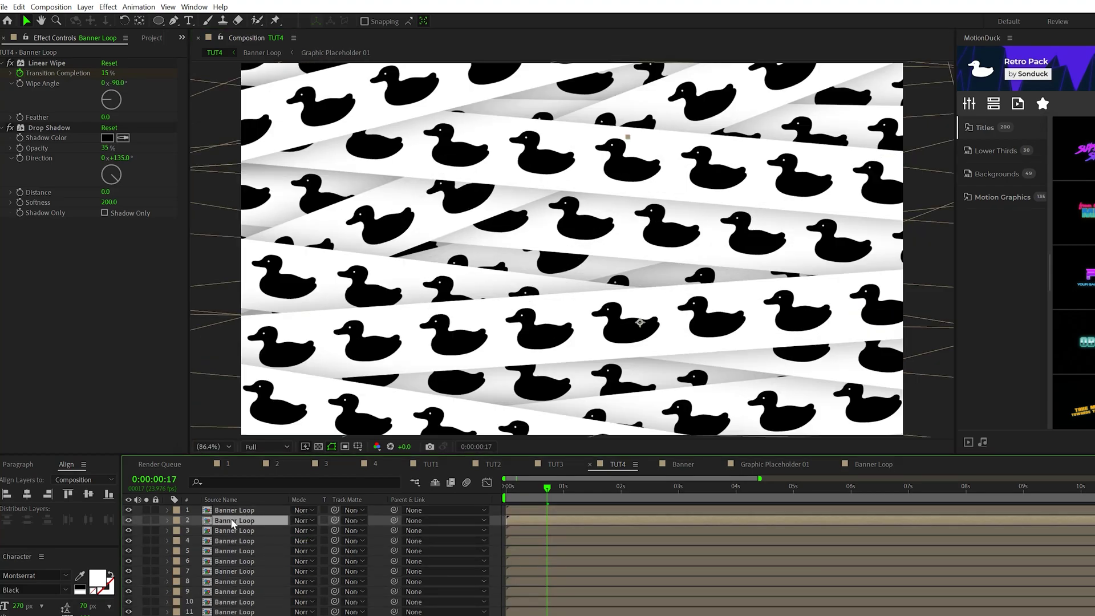
key(ctrl+Up)
key(Delete)
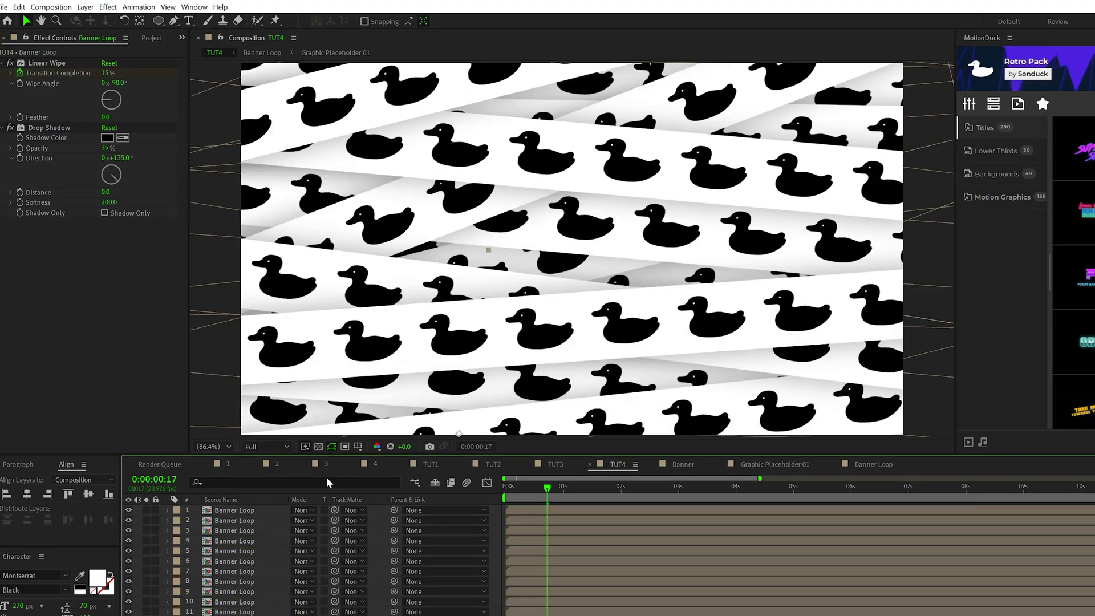
key(ctrl+z)
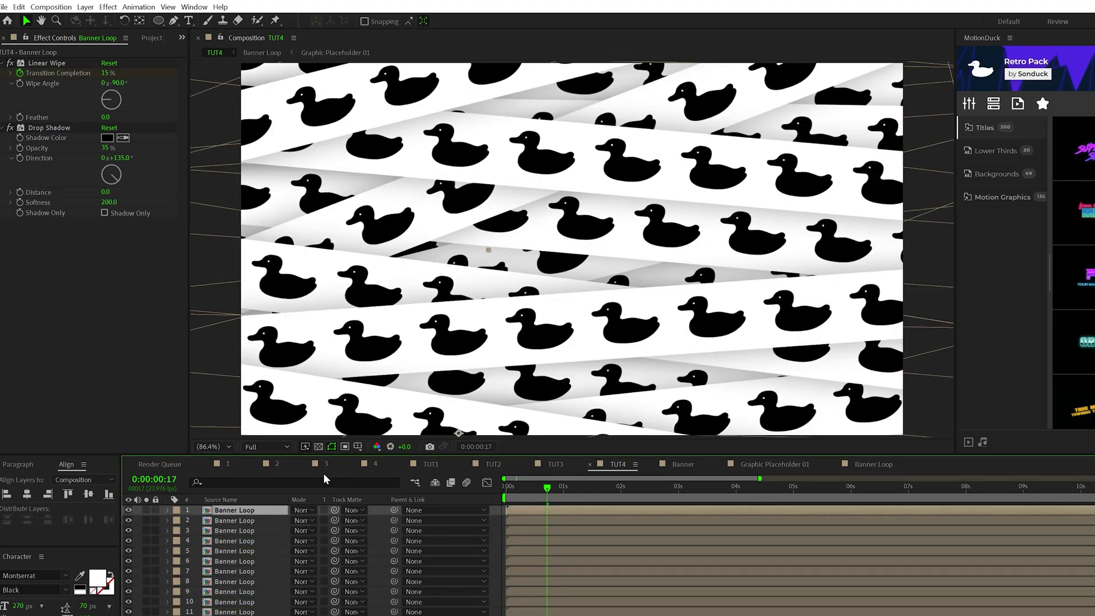